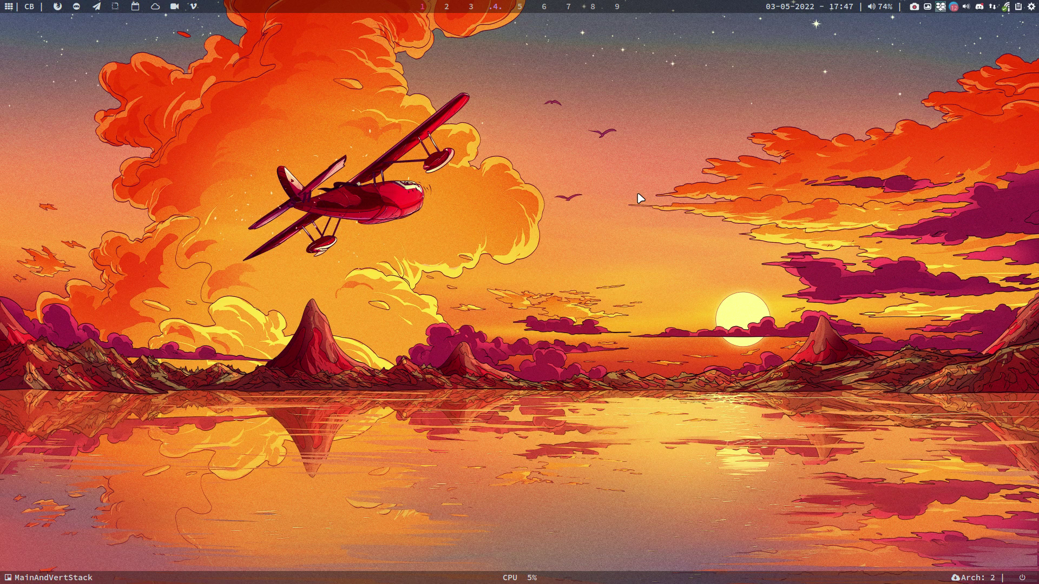
Enter the account password to authorise opening the ArcoLinux Tweak Tool
type("****")
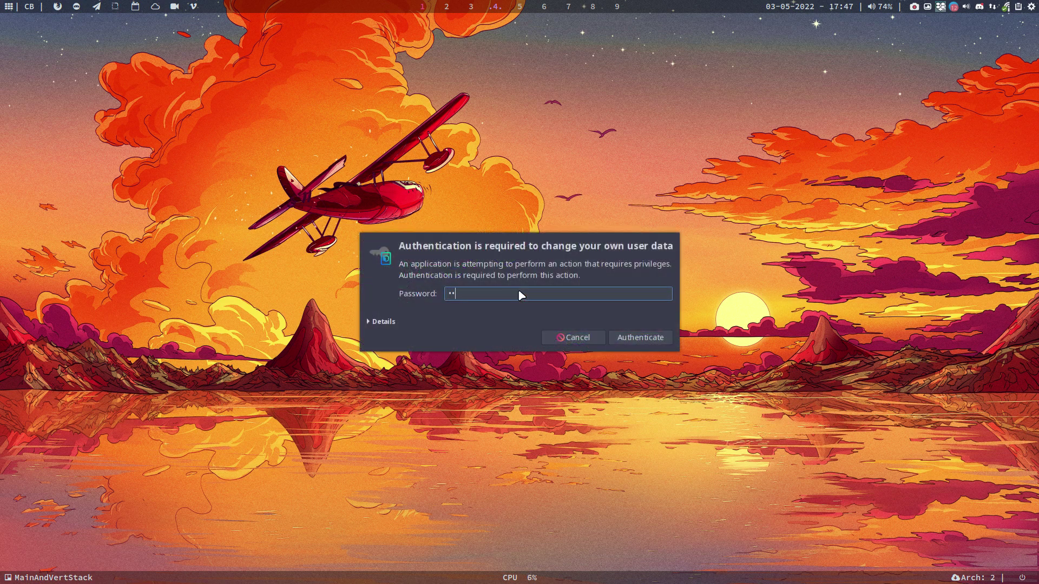
key("Return")
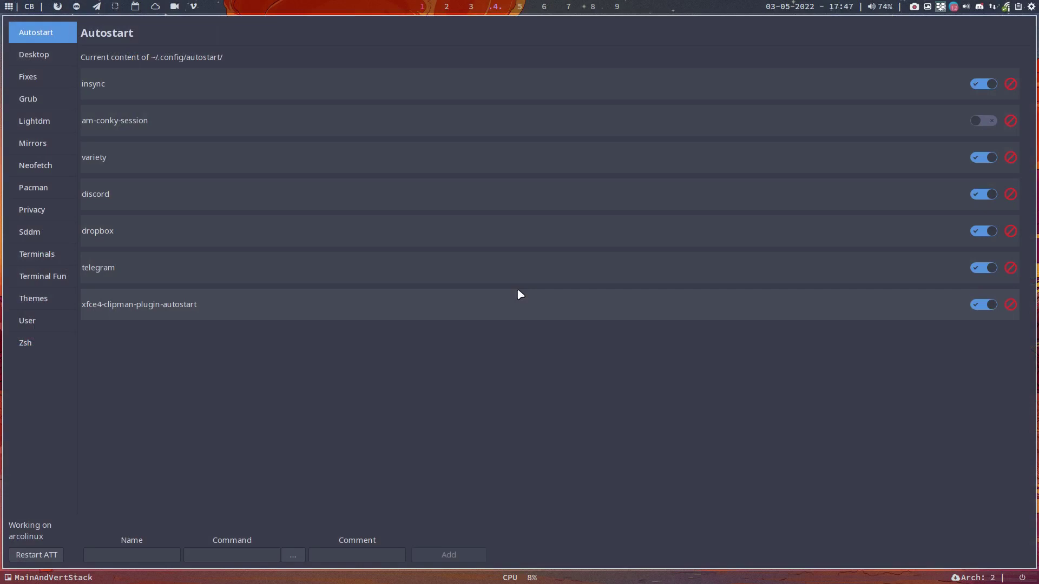
Write the launch command att in a new terminal without running it, and show the tweak tool's Pacman page
key("super+Return")
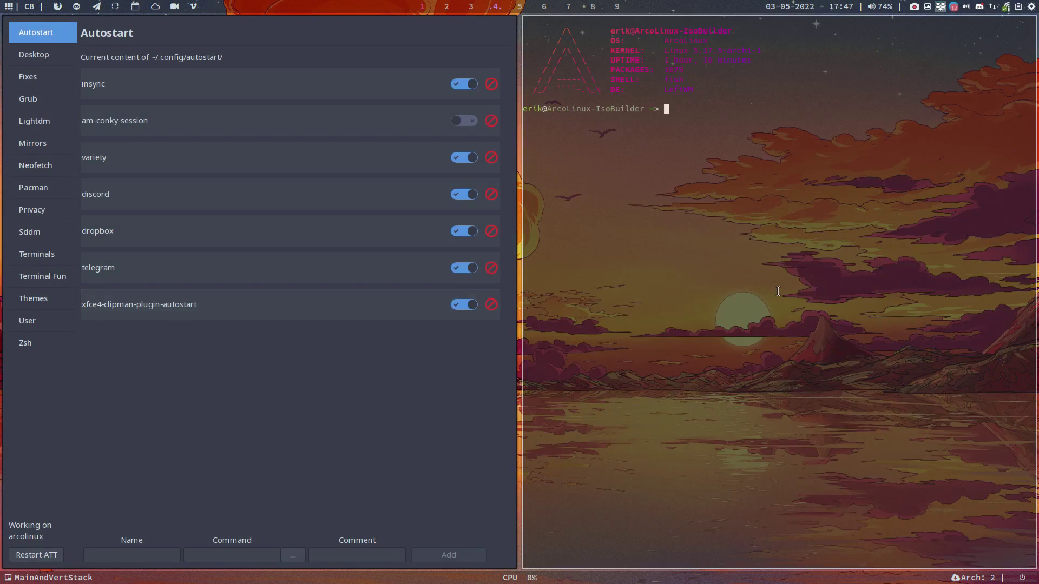
type("att")
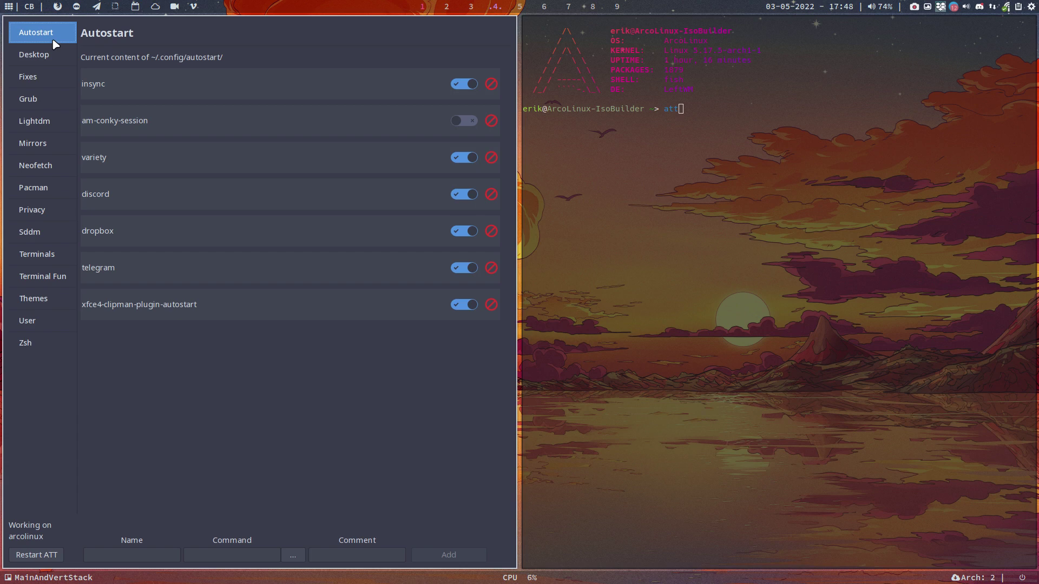
left_click(44, 192)
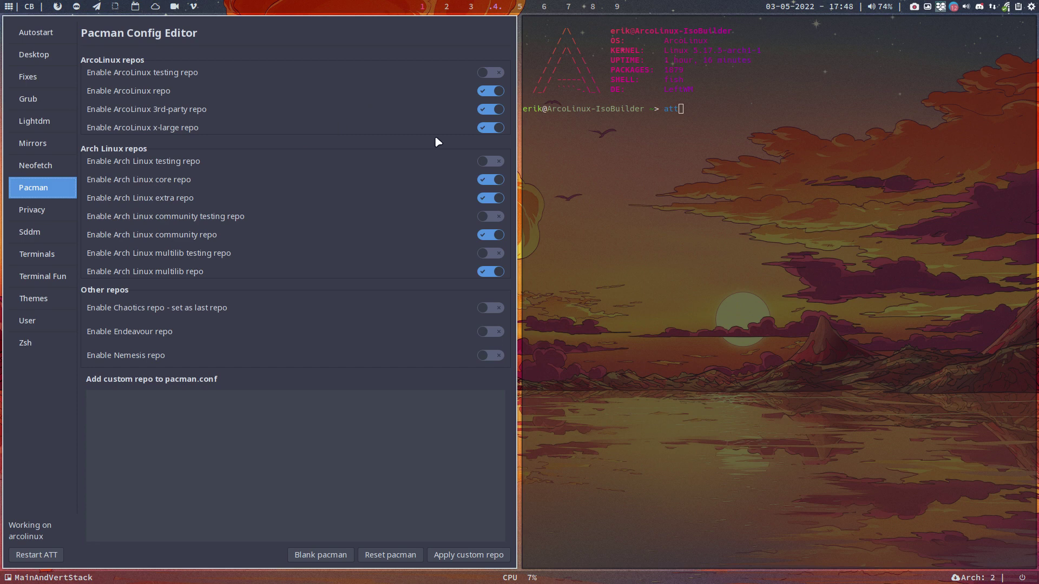
Replace the terminal with Sublime Text and keep only the pacman.conf file open in it
key("super+q")
key("super+shift+d")
type("subl")
key("Return")
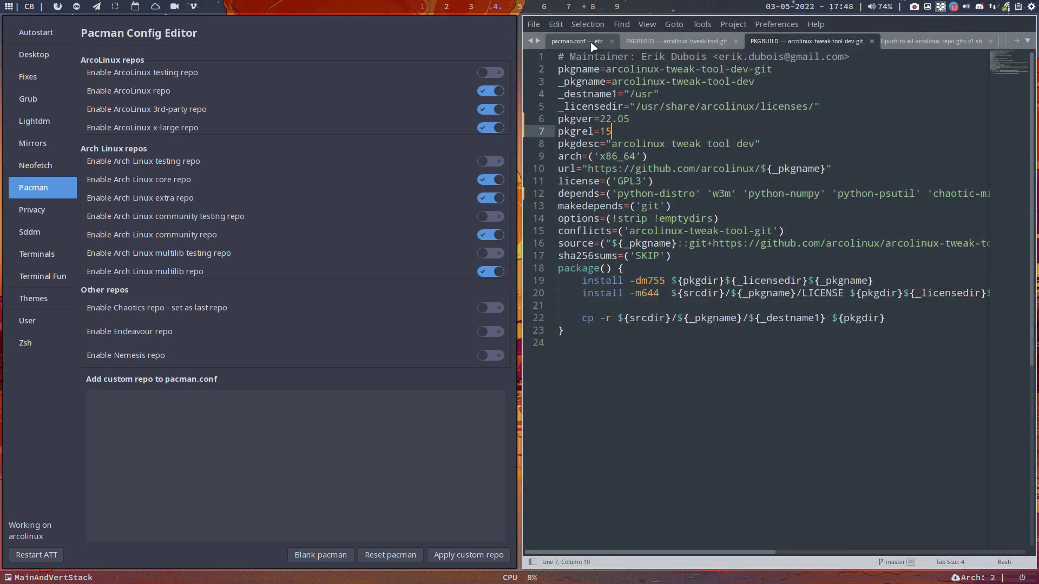
left_click(600, 46)
right_click(579, 47)
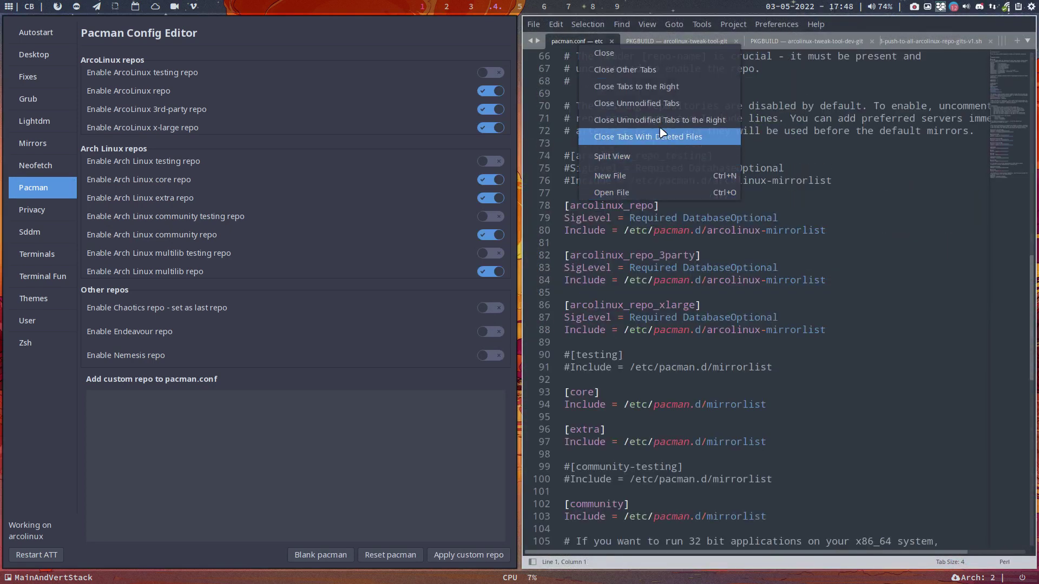
left_click(656, 71)
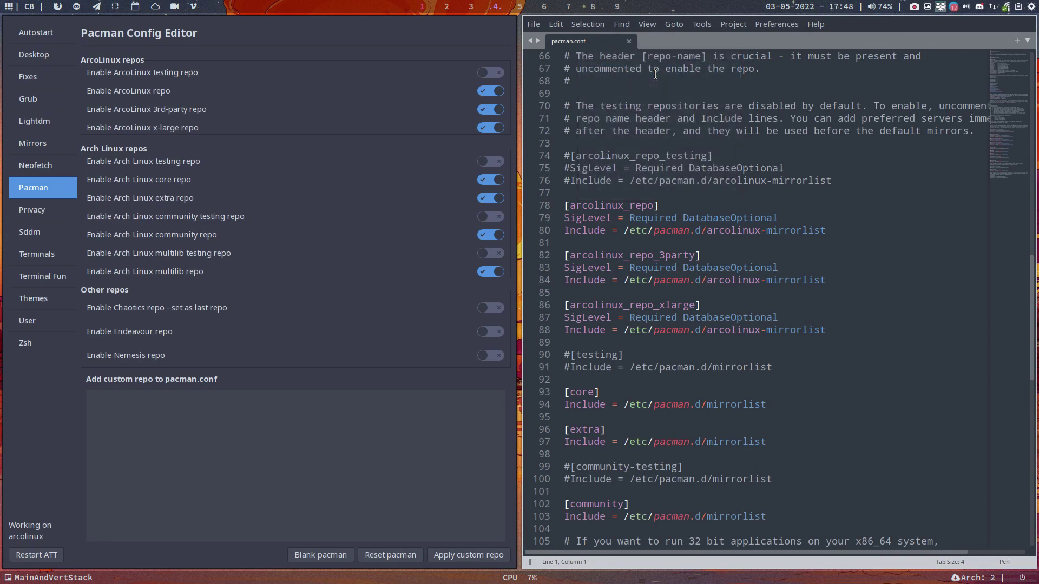
Read through pacman.conf from its general options to the repository entries and check which syntax the file uses
scroll(840, 180, "up", 5)
scroll(840, 181, "up", 17)
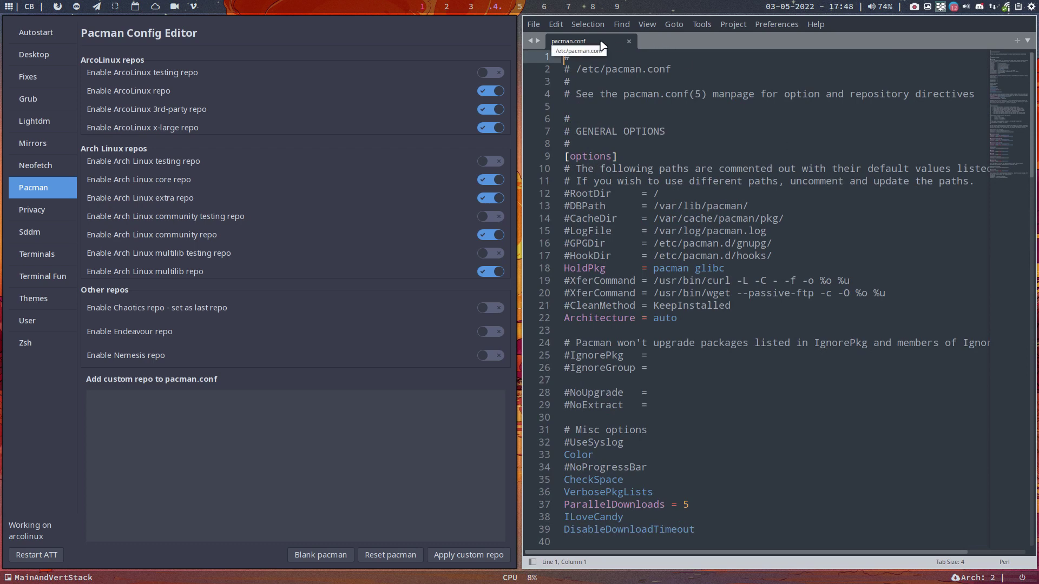
scroll(644, 145, "down", 9)
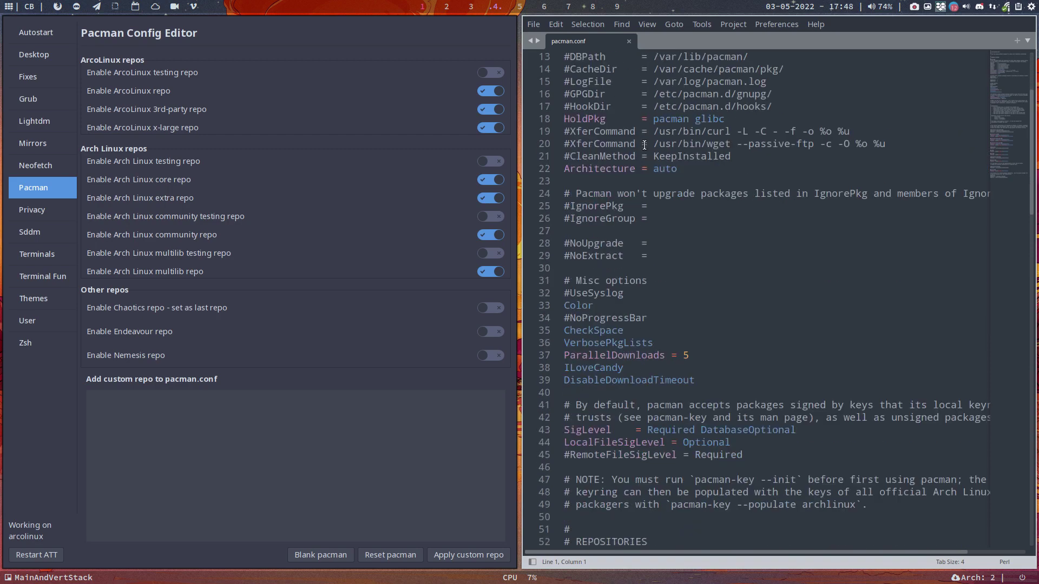
scroll(644, 145, "down", 3)
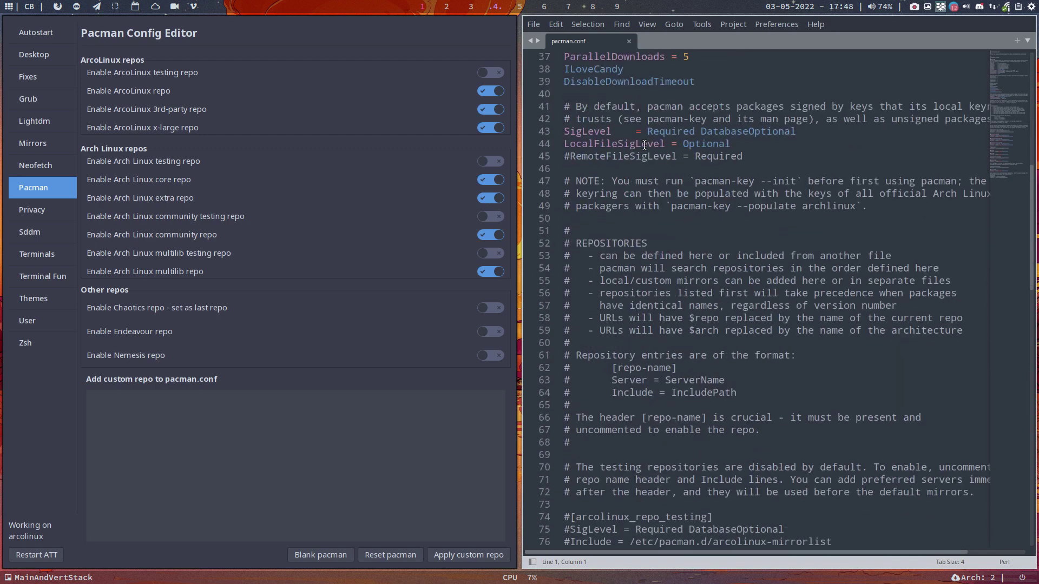
scroll(645, 145, "down", 11)
scroll(645, 145, "down", 6)
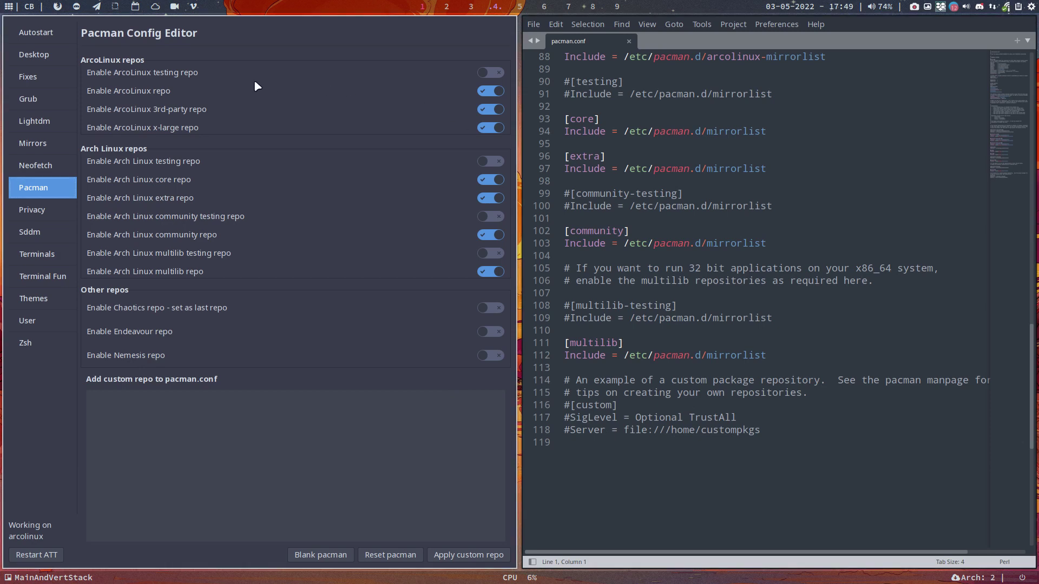
scroll(645, 202, "up", 5)
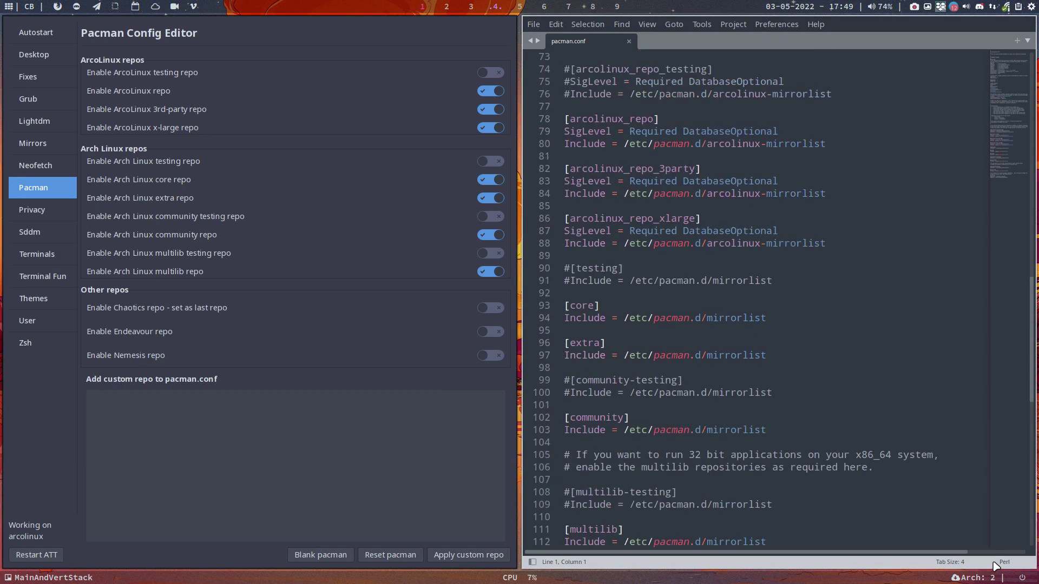
left_click(1008, 566)
scroll(893, 557, "down", 1)
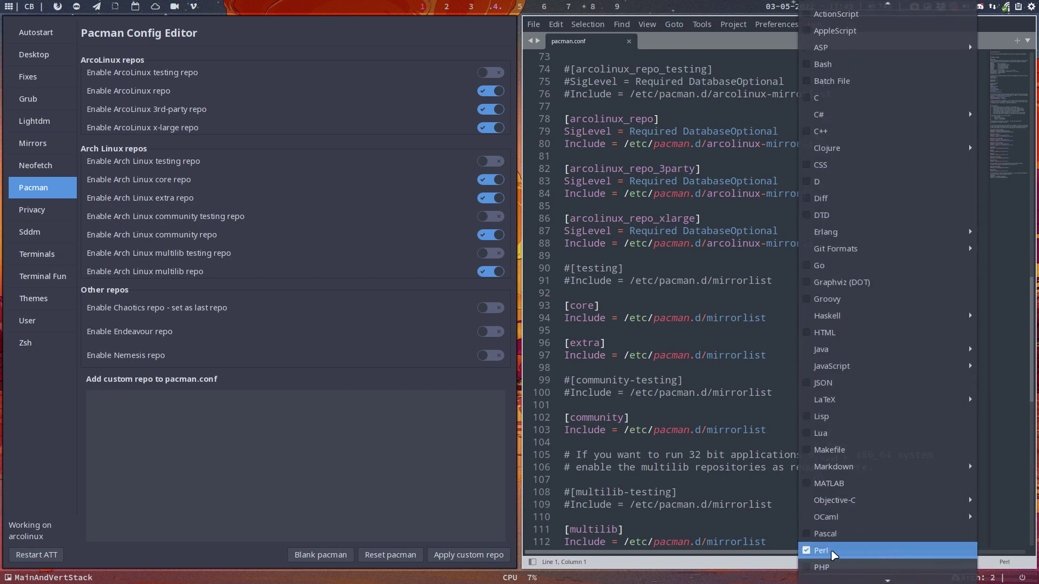
left_click(670, 469)
Disable the ArcoLinux repo and run udpate in a new terminal, authorising it with the sudo password
left_click(491, 91)
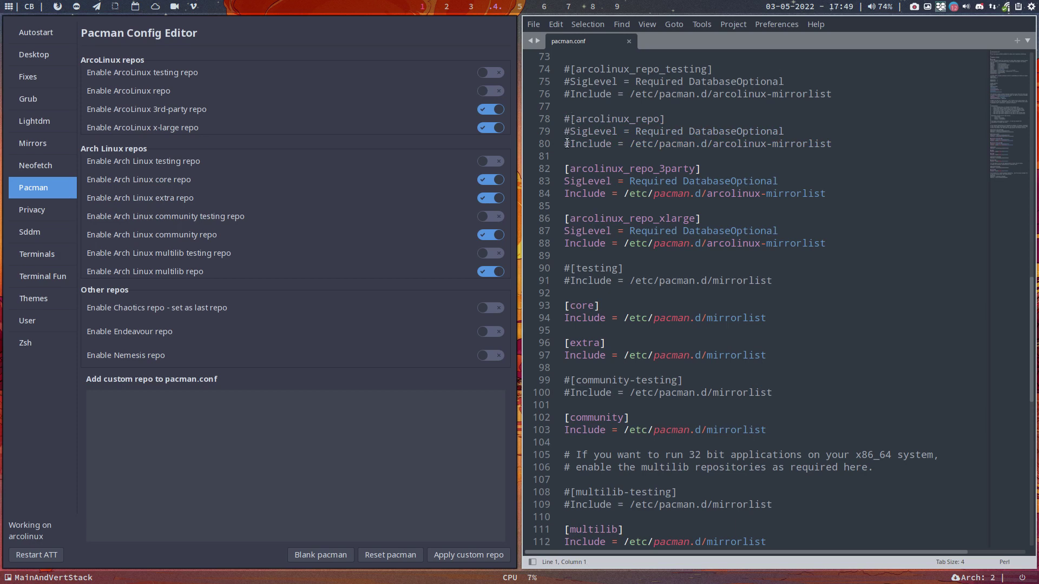
key("super+Return")
type("udpate")
key("Return")
key("Return")
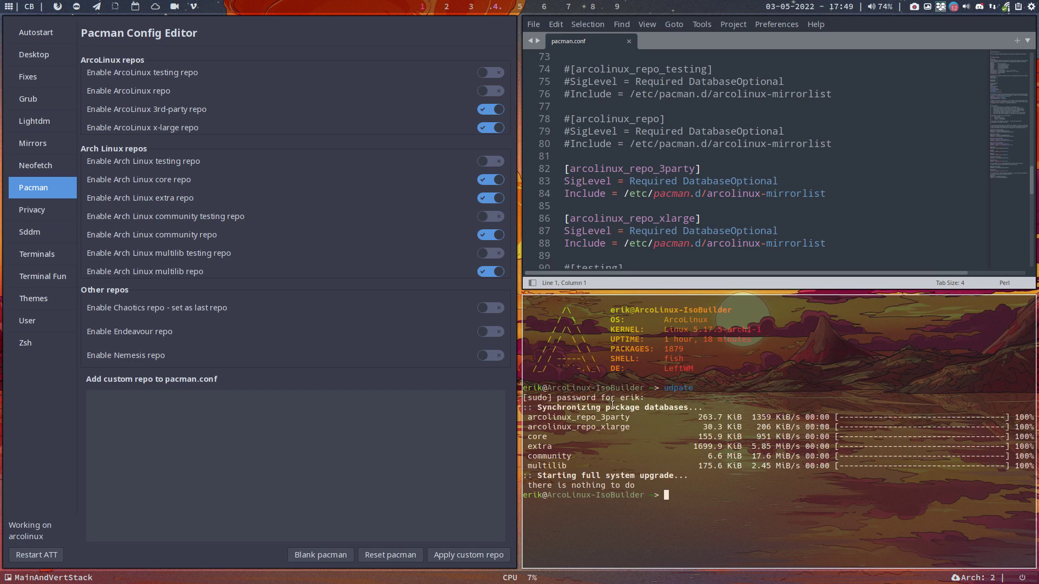
left_click_drag(634, 417, 533, 407)
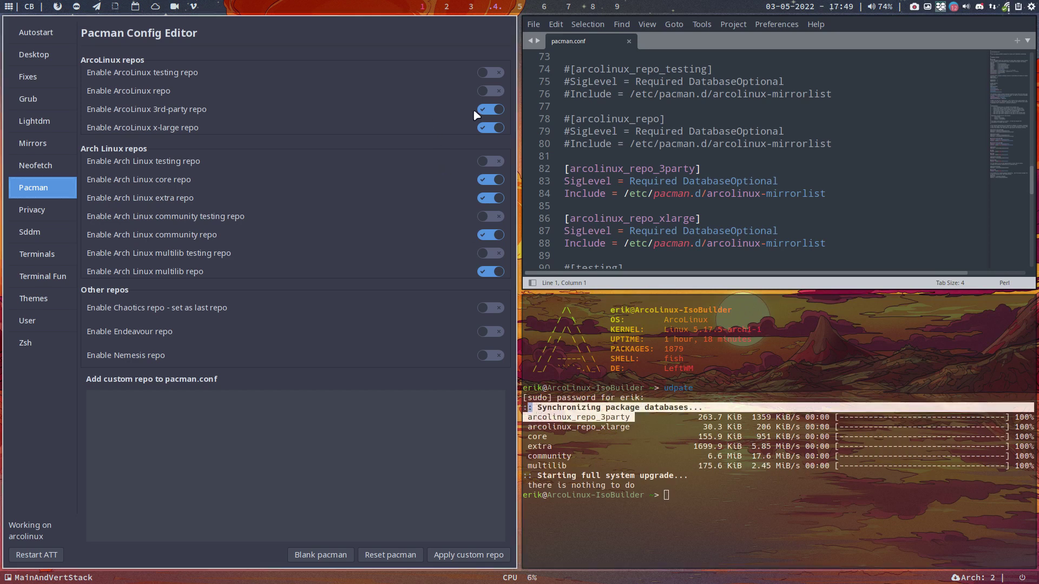
Open /etc/pacman.conf in nano from the terminal with the npacman command
type("npam")
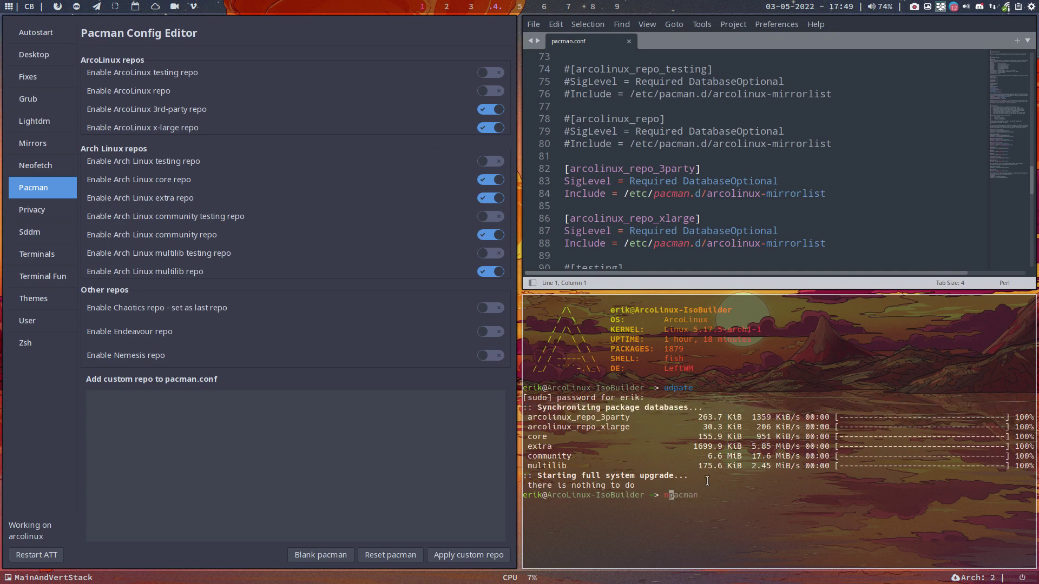
key("BackSpace")
type("cman")
key("Return")
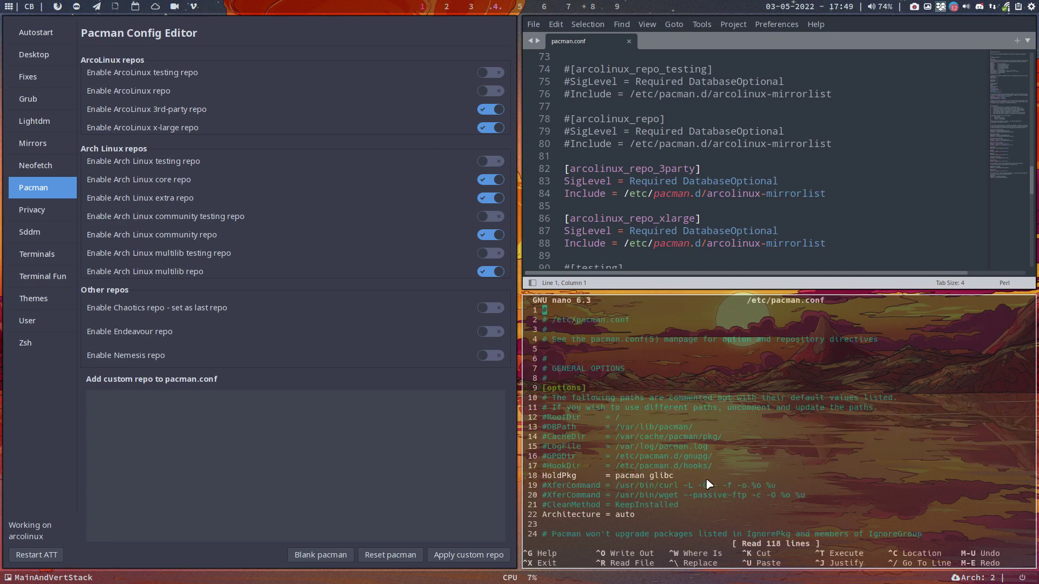
Examine the ArcoLinux repository entries in nano at full screen, and close the file and its terminal without changes
key("super+f")
key("Page_Down")
key("Page_Down")
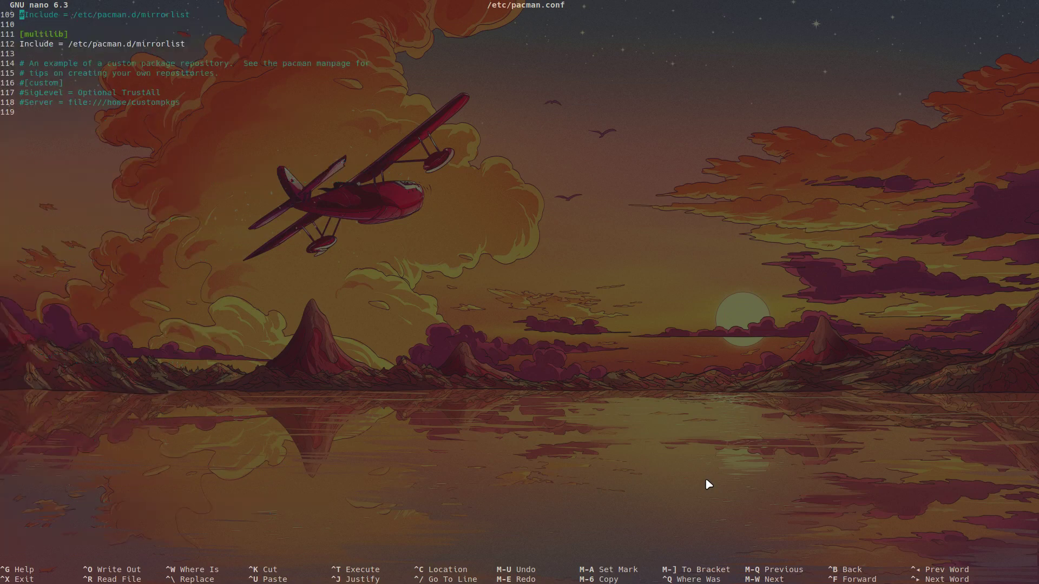
key("Page_Up")
key("Down")
key("Down")
key("Down")
key("Down")
key("Down")
key("Down")
key("Down")
key("Down")
key("Down")
key("Down")
key("Down")
key("Down")
key("Down")
key("Down")
key("Down")
key("Down")
key("Down")
key("Down")
key("Down")
key("Down")
key("Down")
key("Down")
key("Down")
key("Down")
key("Down")
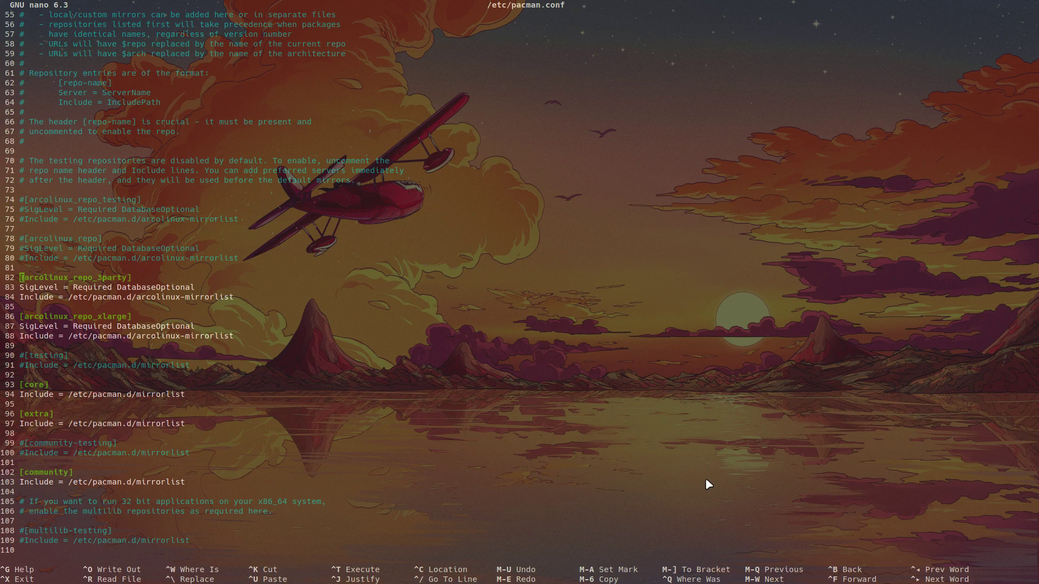
key("ctrl+x")
key("super+4")
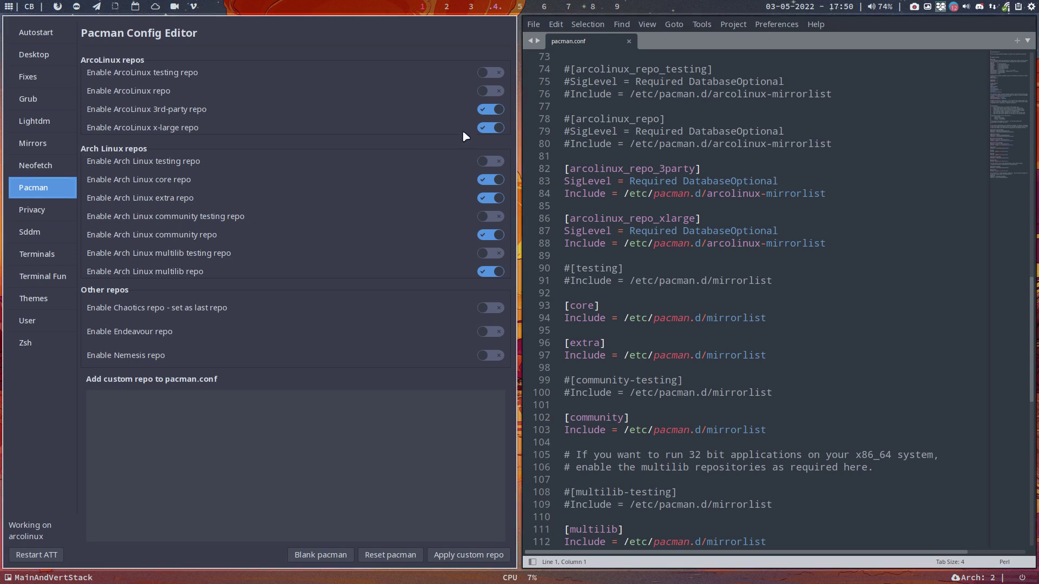
Enable the ArcoLinux, Chaotics, Endeavour and Nemesis repos, switching Chaotics off and on again once
left_click(490, 91)
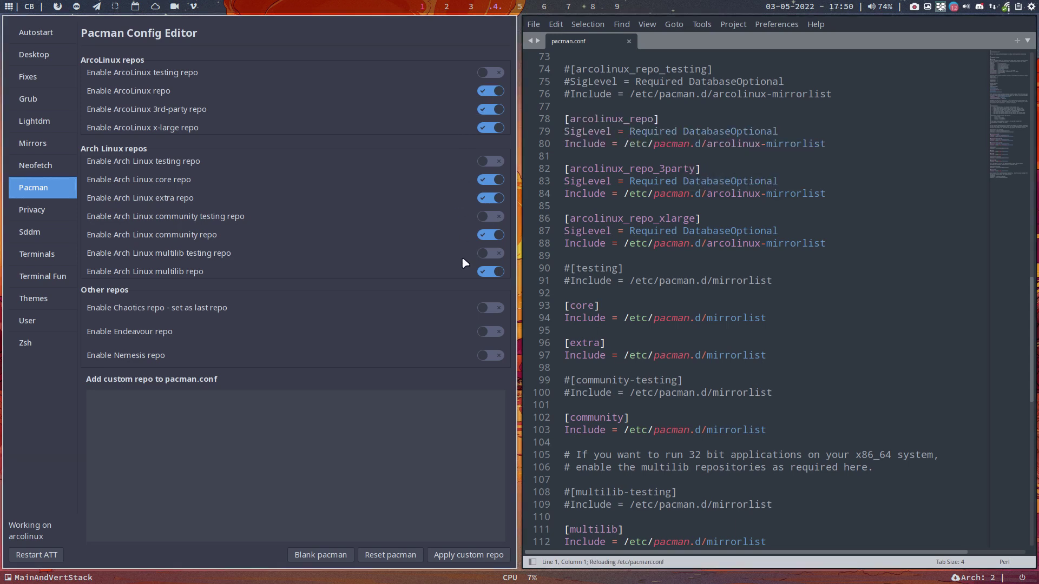
left_click(489, 308)
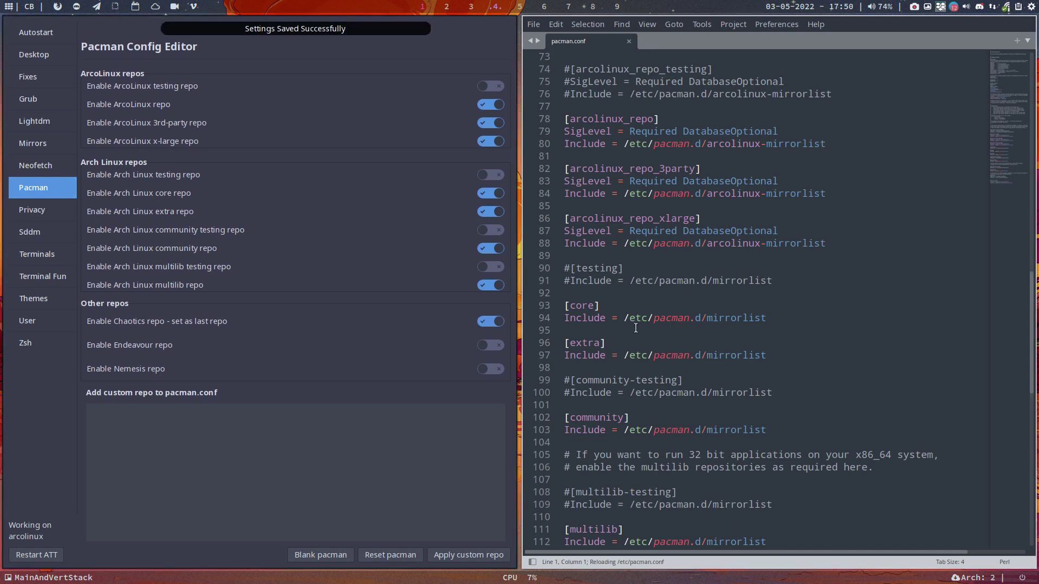
scroll(649, 466, "down", 6)
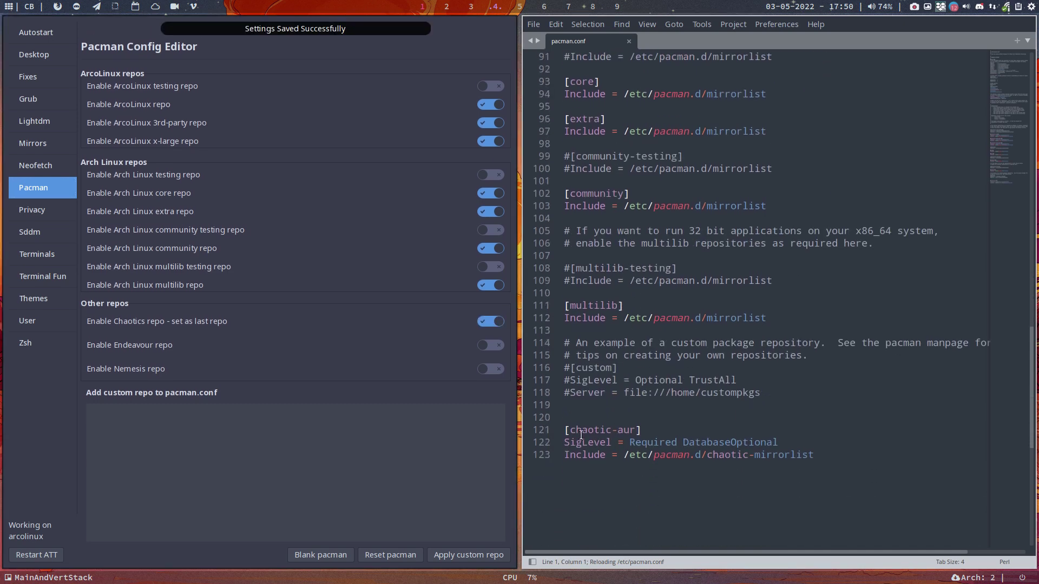
left_click(489, 309)
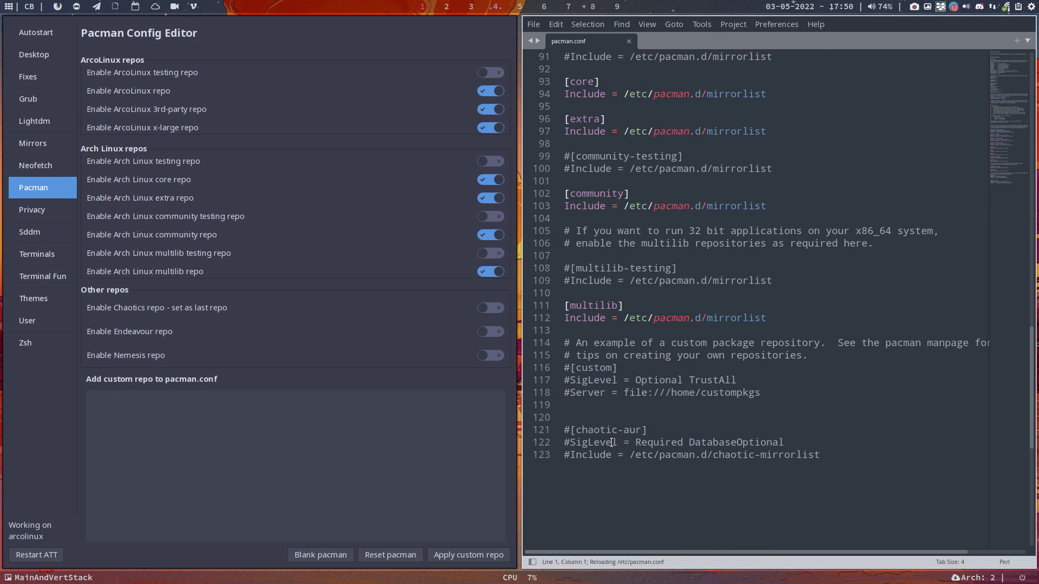
left_click(493, 310)
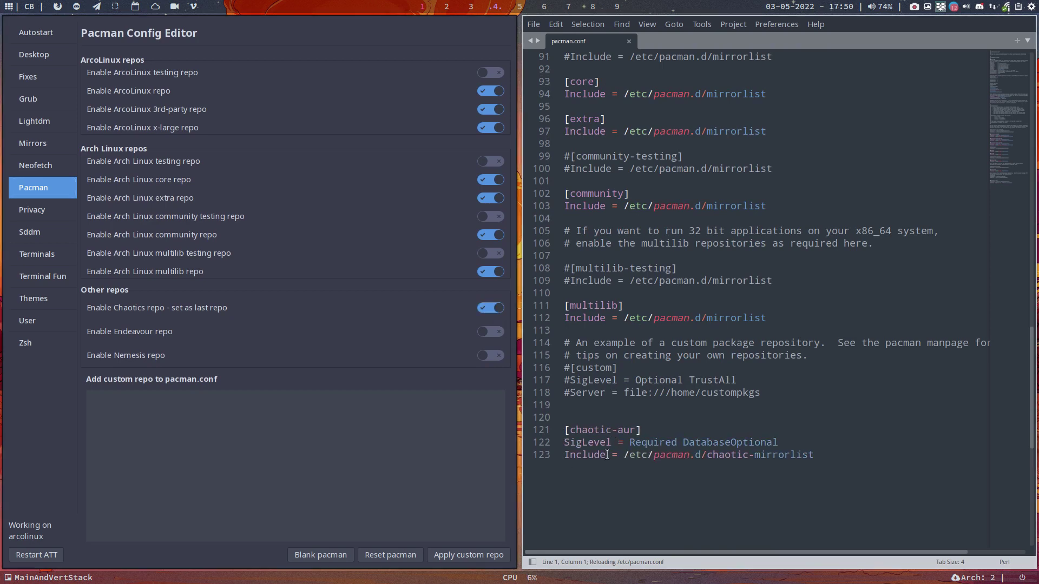
left_click(497, 332)
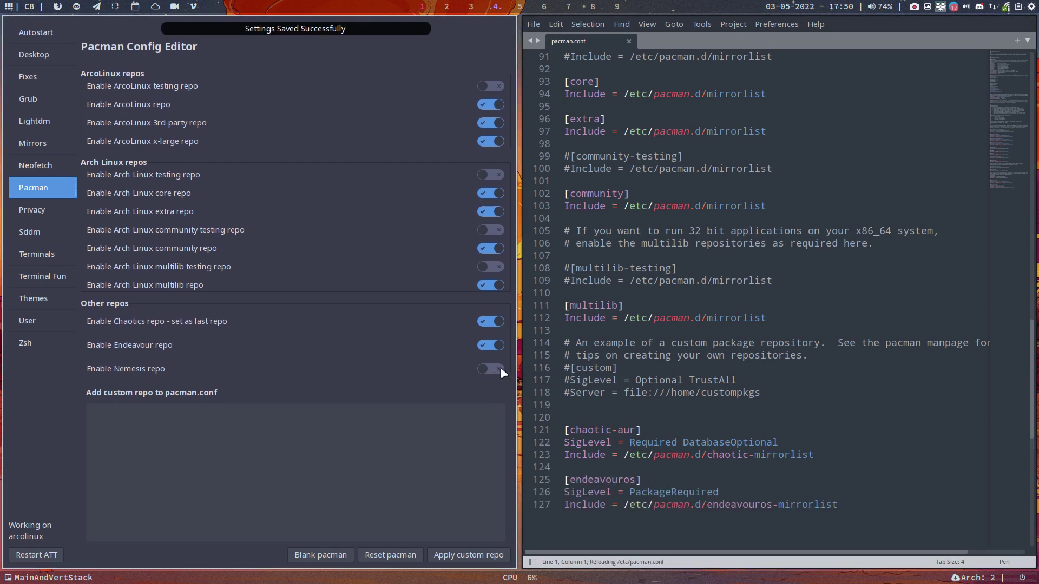
left_click(493, 370)
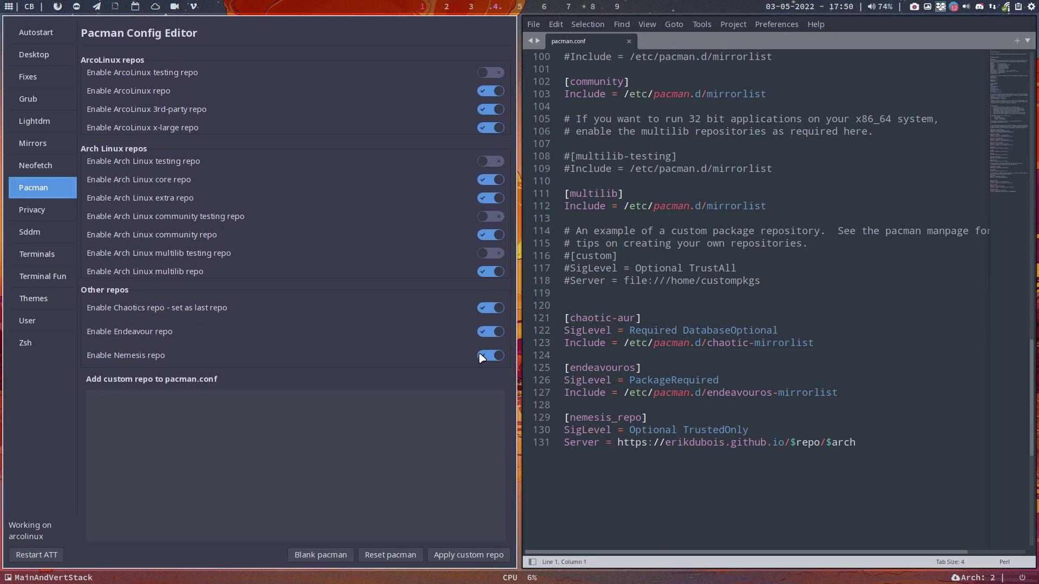
Synchronise all enabled repositories by running udpate in a new terminal, authorised with the sudo password
key("super+Return")
type("udpate")
key("Return")
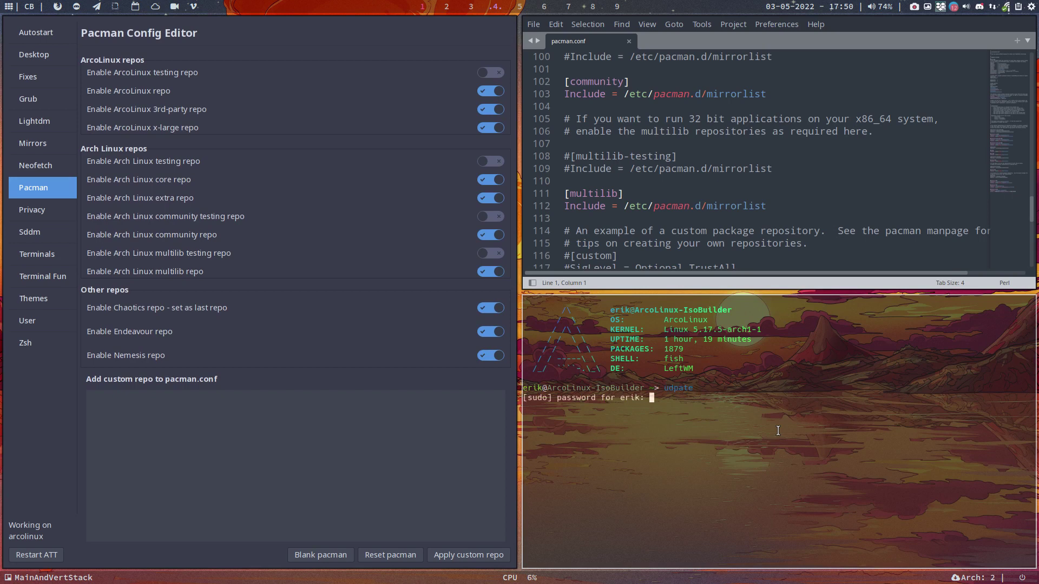
key("Return")
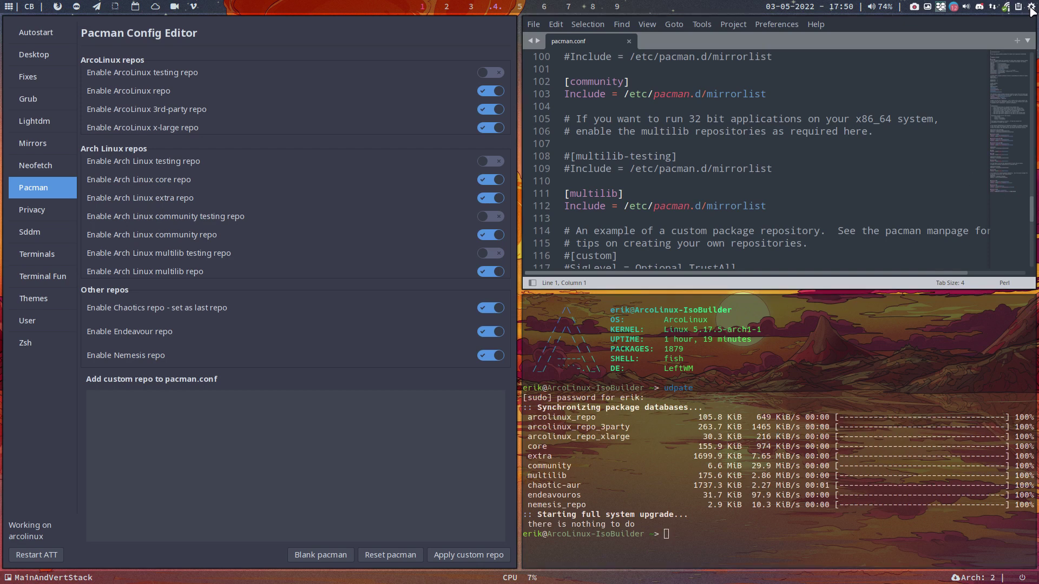
Switch to workspace 2, open the Pamac package manager and browse the packages of the chaotic-aur repository
left_click(447, 6)
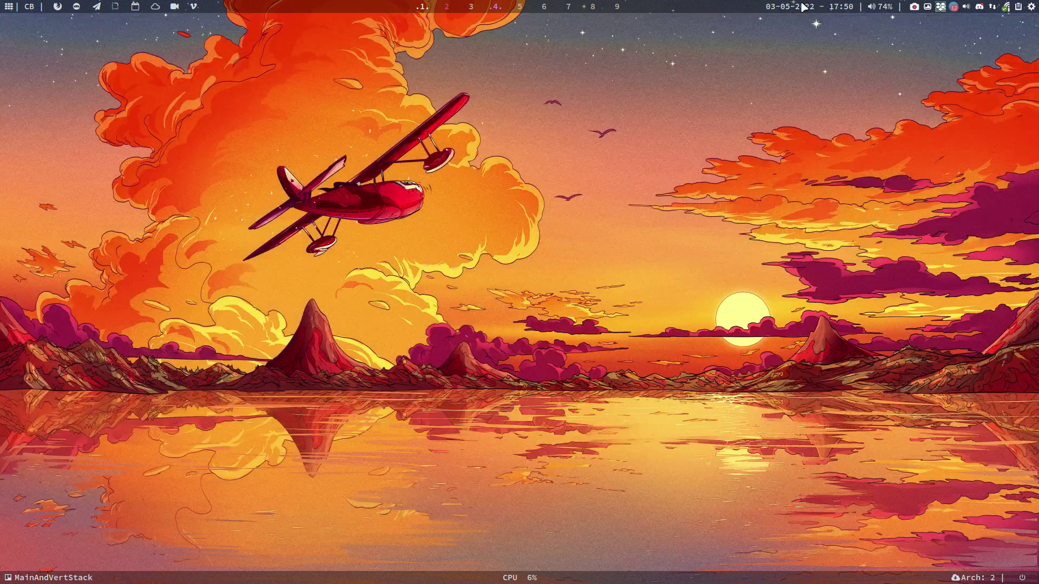
key("super+p")
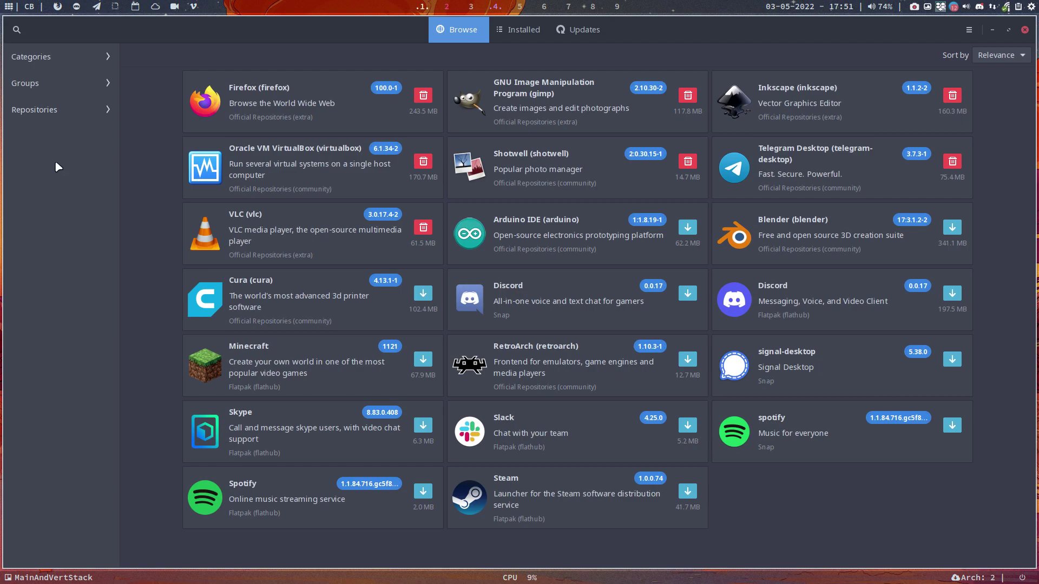
left_click(59, 111)
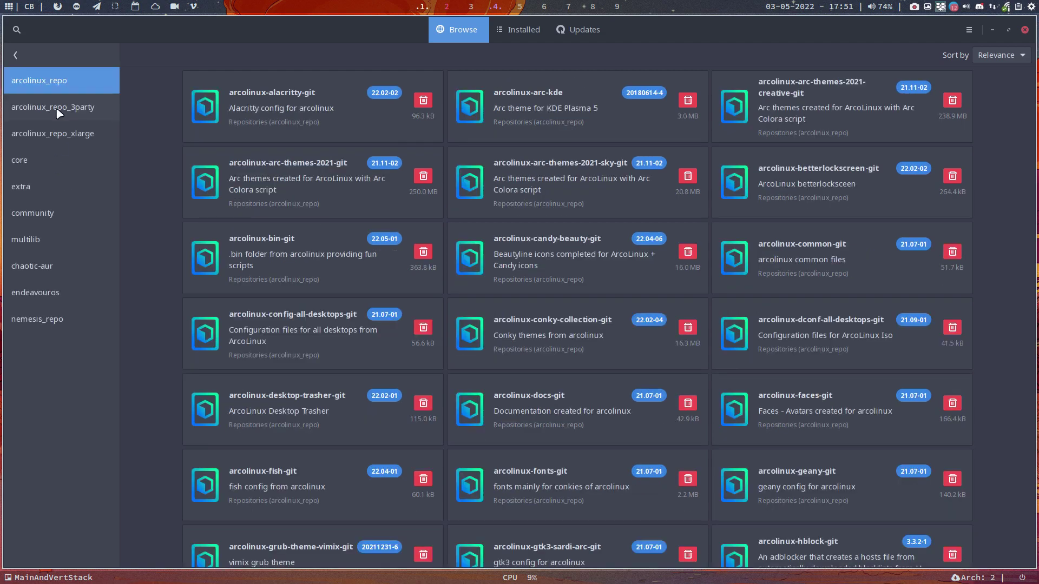
left_click(48, 264)
scroll(310, 273, "down", 20)
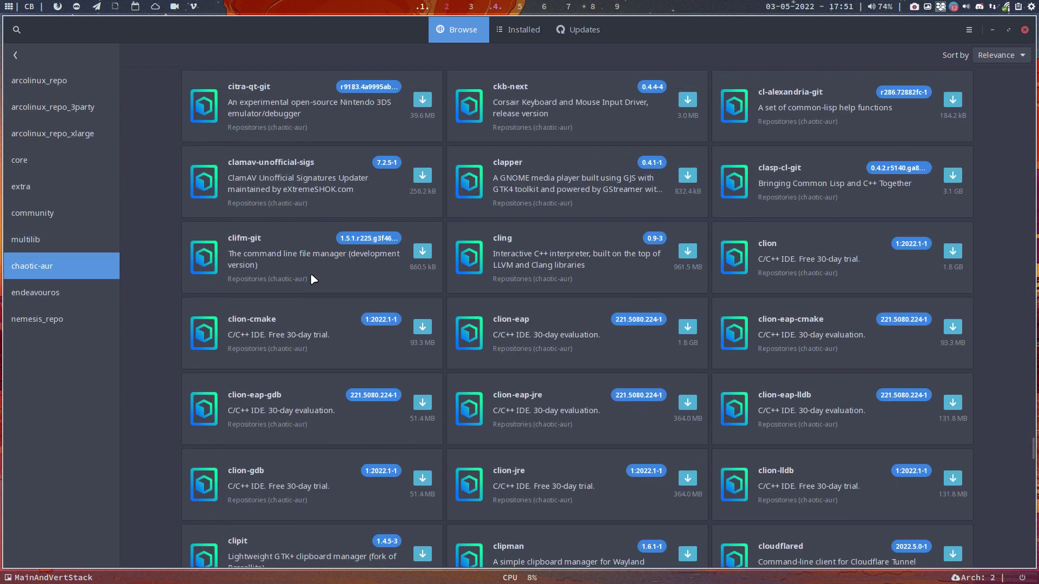
Browse the endeavouros and nemesis_repo packages in Pamac, and close it to return to workspace 1
left_click(43, 292)
scroll(342, 278, "down", 10)
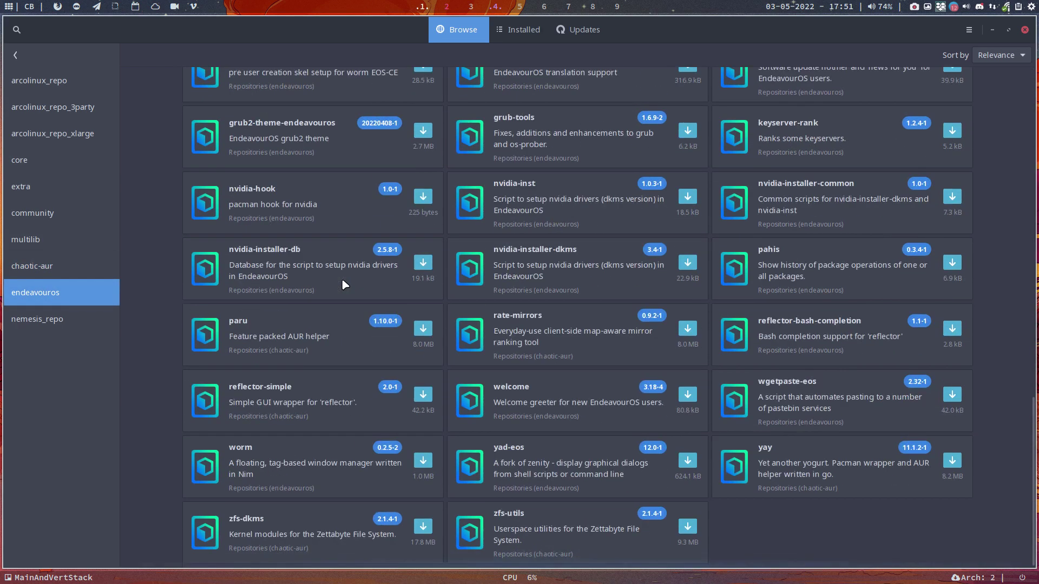
left_click(61, 323)
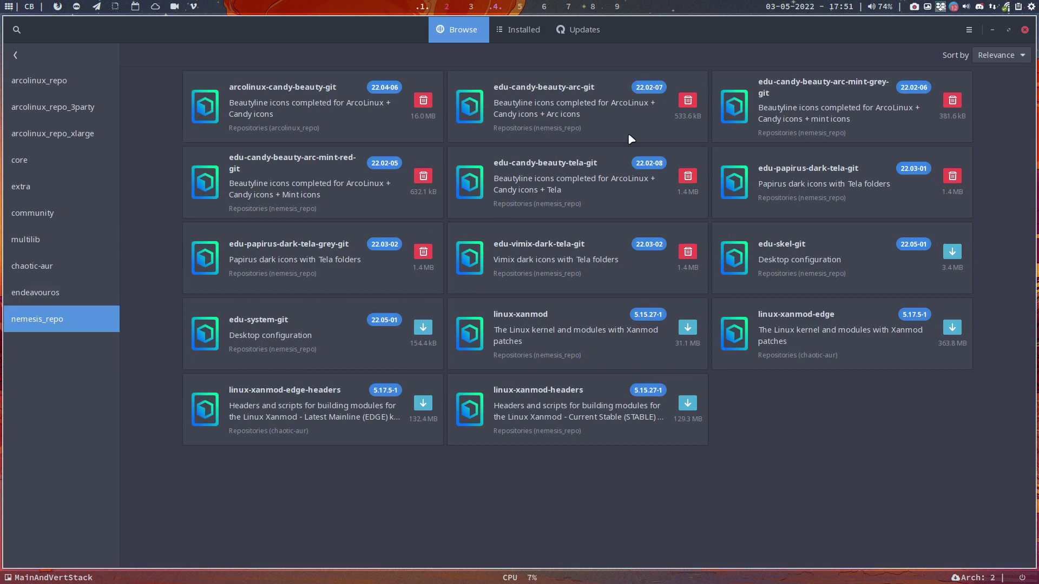
key("super+q")
left_click(424, 8)
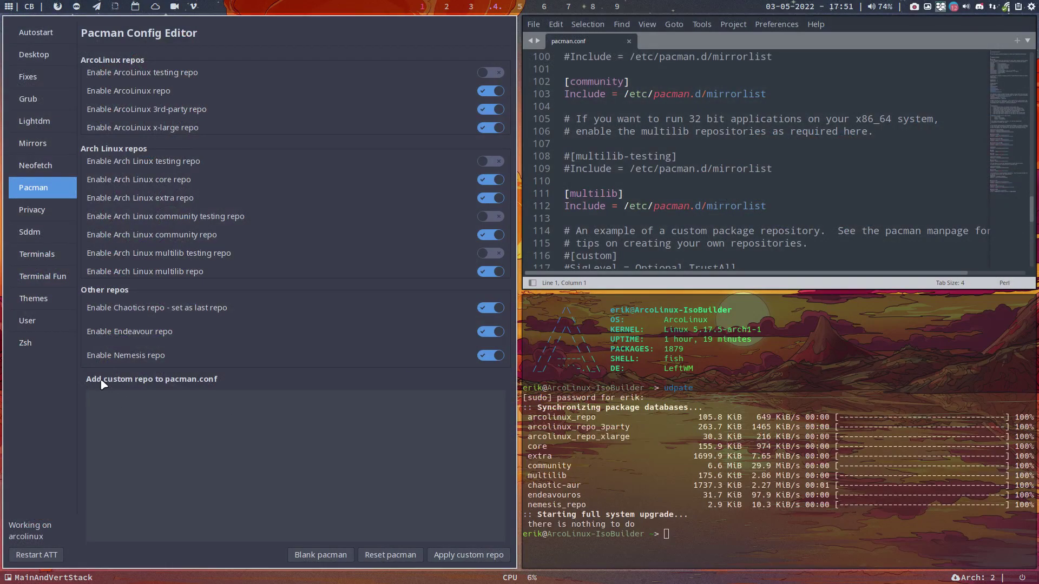
Look over the repository entries at the end of pacman.conf and reset the file to the ArcoLinux default
left_click(401, 464)
scroll(747, 249, "down", 10)
scroll(733, 235, "up", 2)
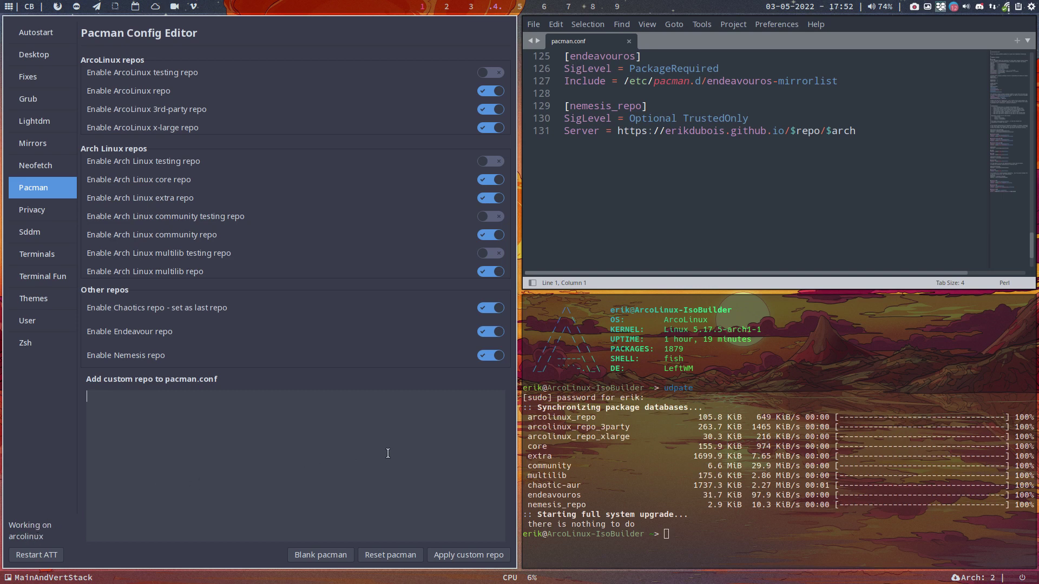
scroll(754, 104, "up", 9)
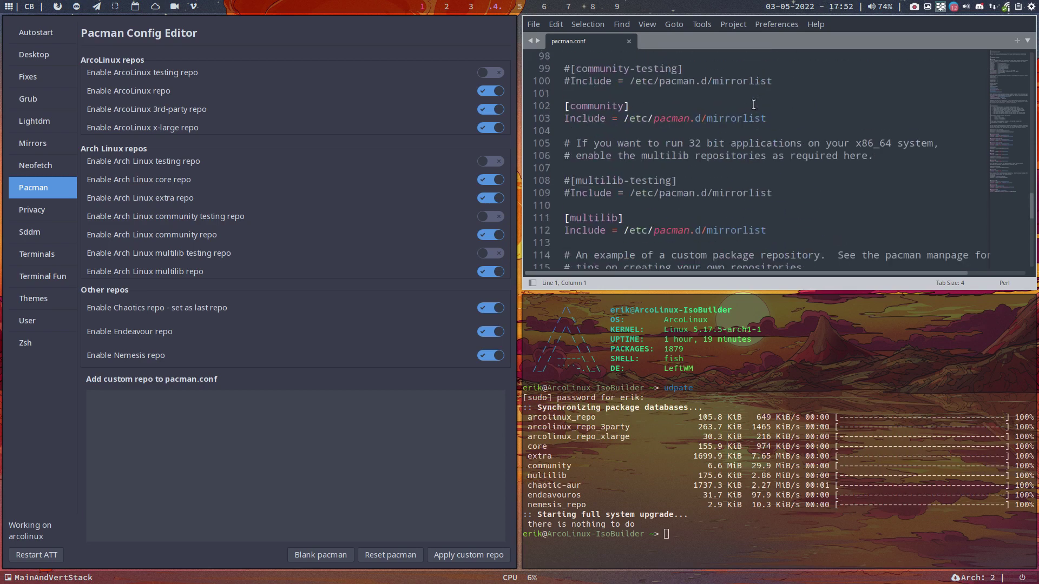
scroll(754, 104, "down", 11)
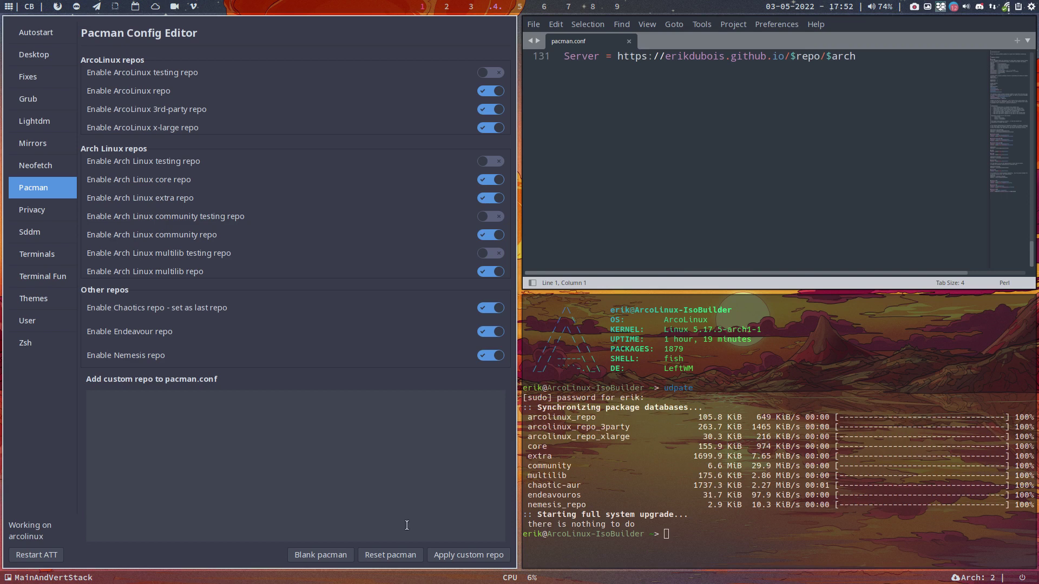
left_click(374, 556)
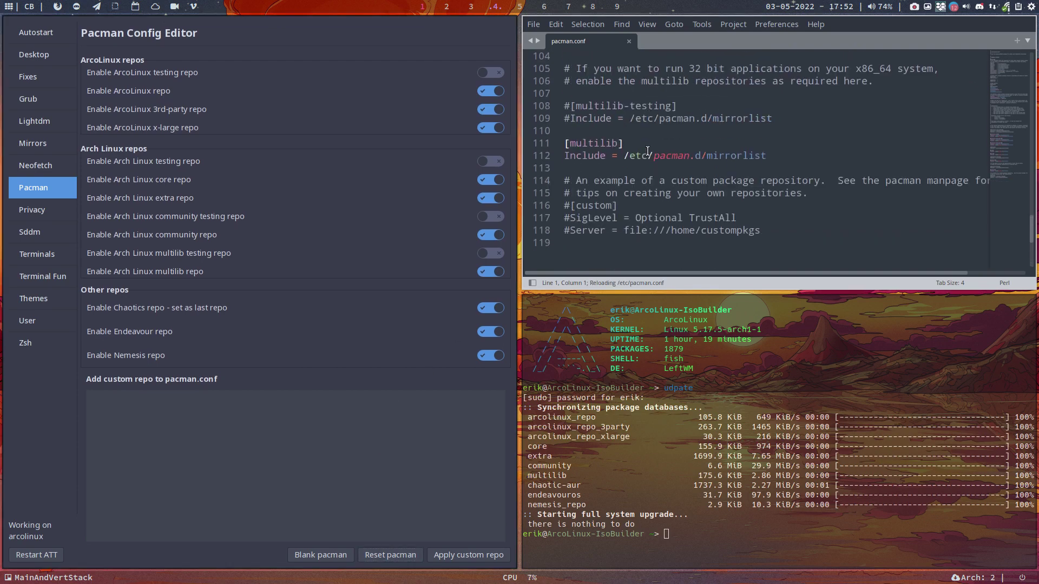
Examine the general and misc options of the reset pacman.conf in the text editor
scroll(647, 150, "up", 10)
scroll(648, 151, "up", 7)
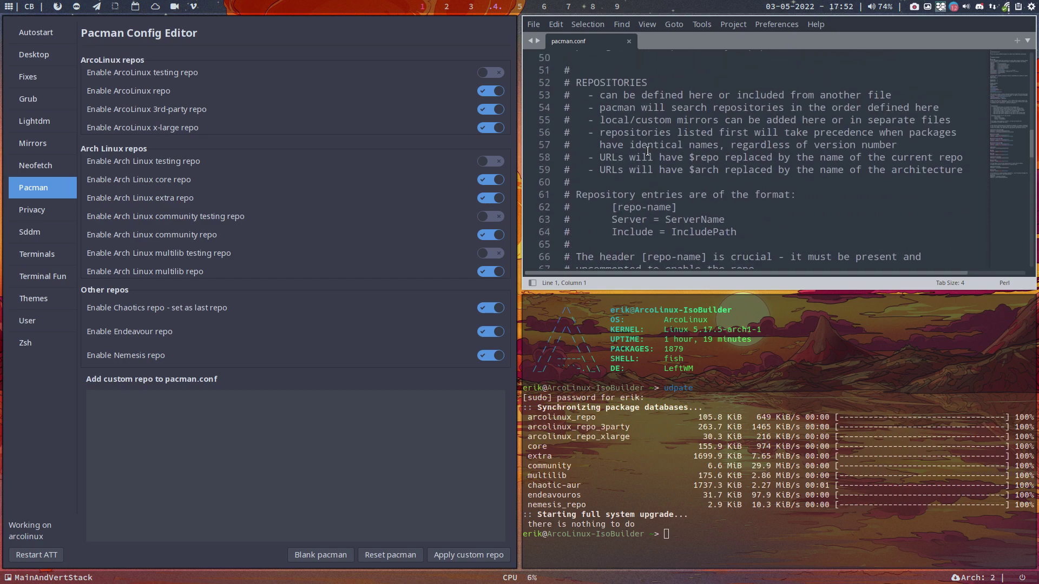
scroll(648, 151, "up", 7)
scroll(648, 151, "up", 5)
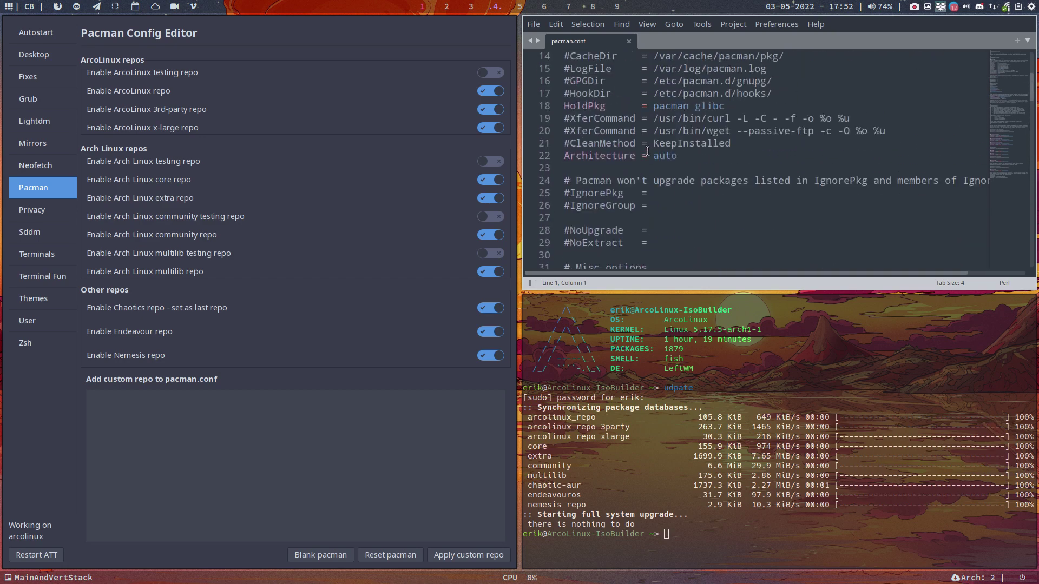
scroll(647, 151, "up", 5)
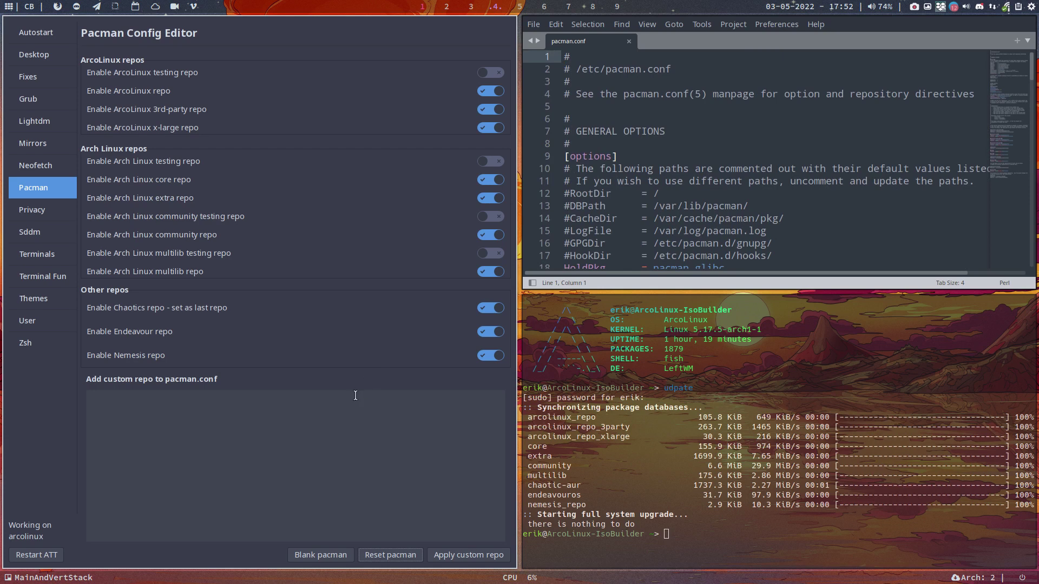
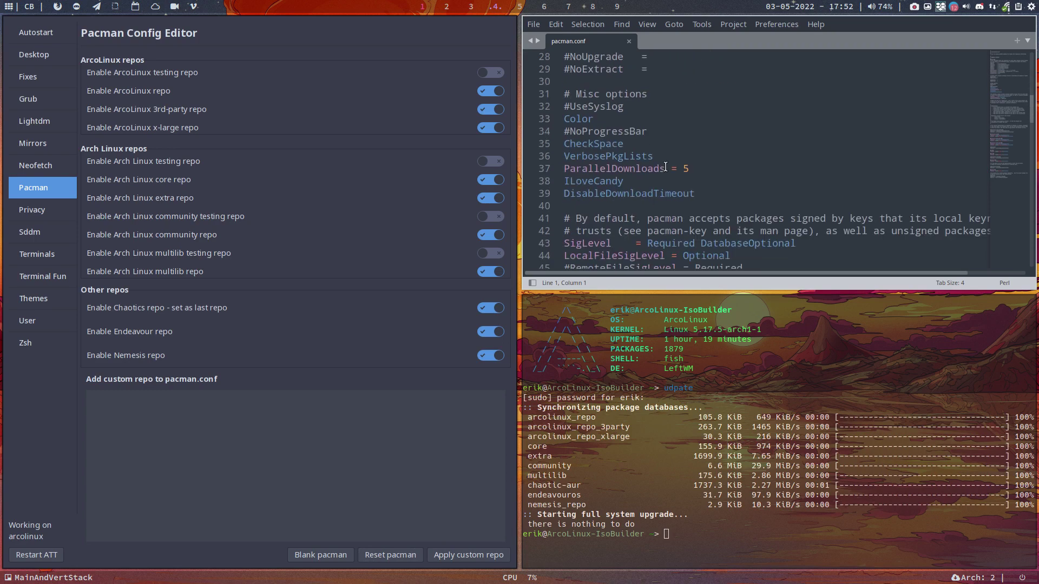
scroll(666, 167, "down", 5)
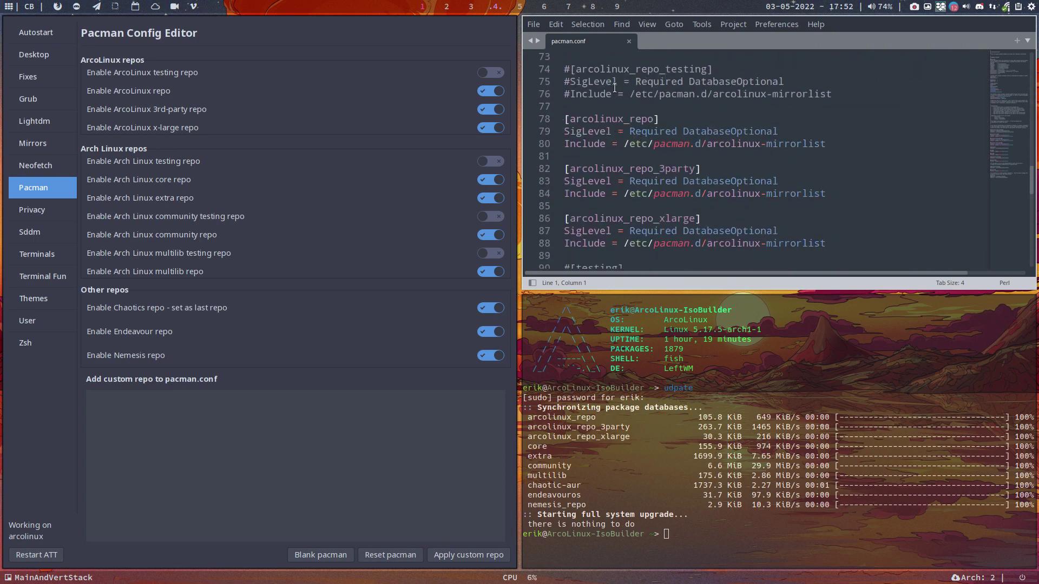
Examine the ArcoLinux and Arch repository entries of pacman.conf, highlighting the arcolinux_repo name and the community entry
mouse_move(645, 137)
left_click_drag(570, 120, 651, 125)
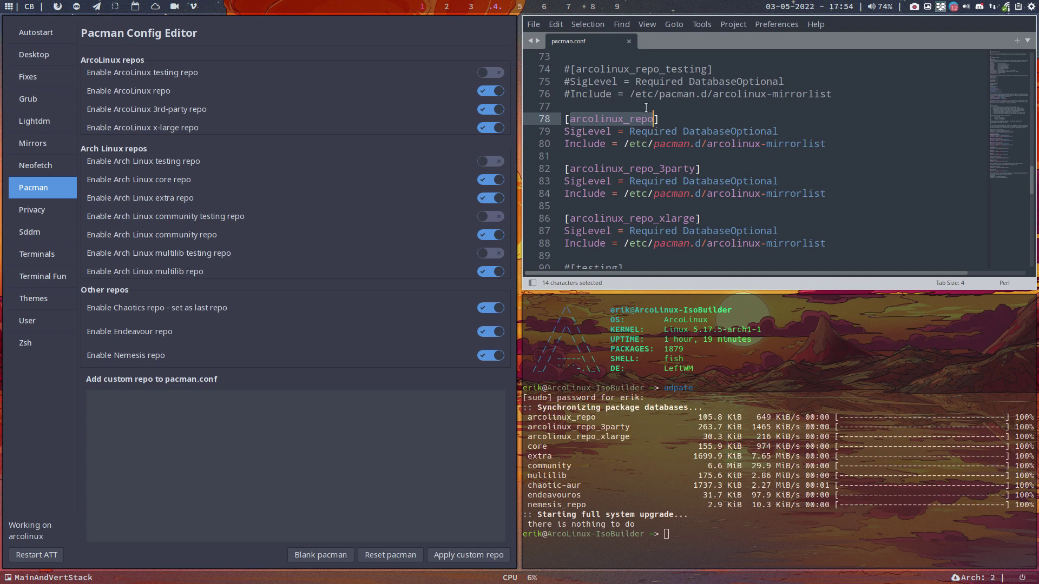
left_click(633, 83)
left_click(633, 118)
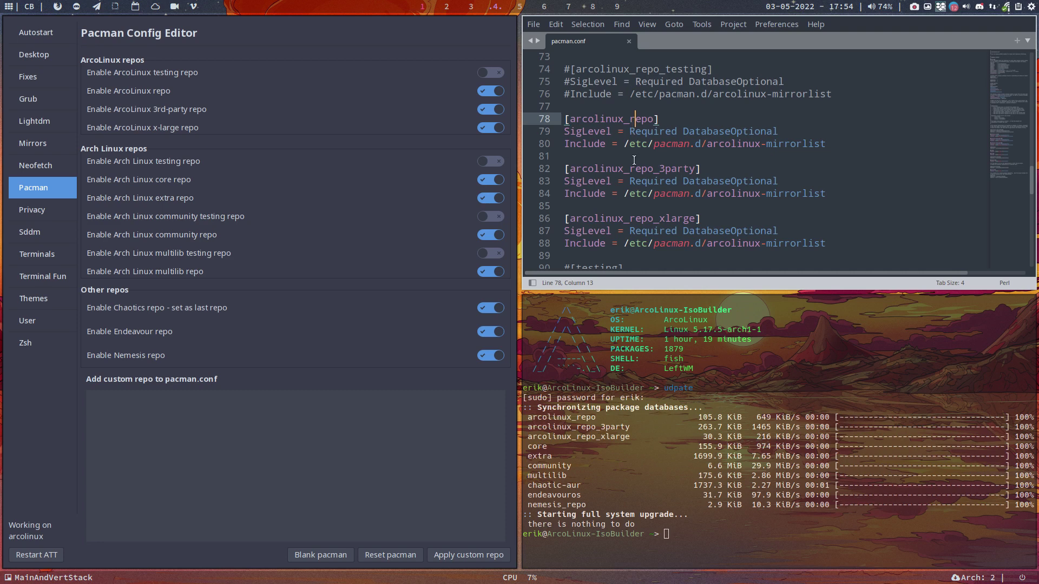
scroll(614, 142, "down", 3)
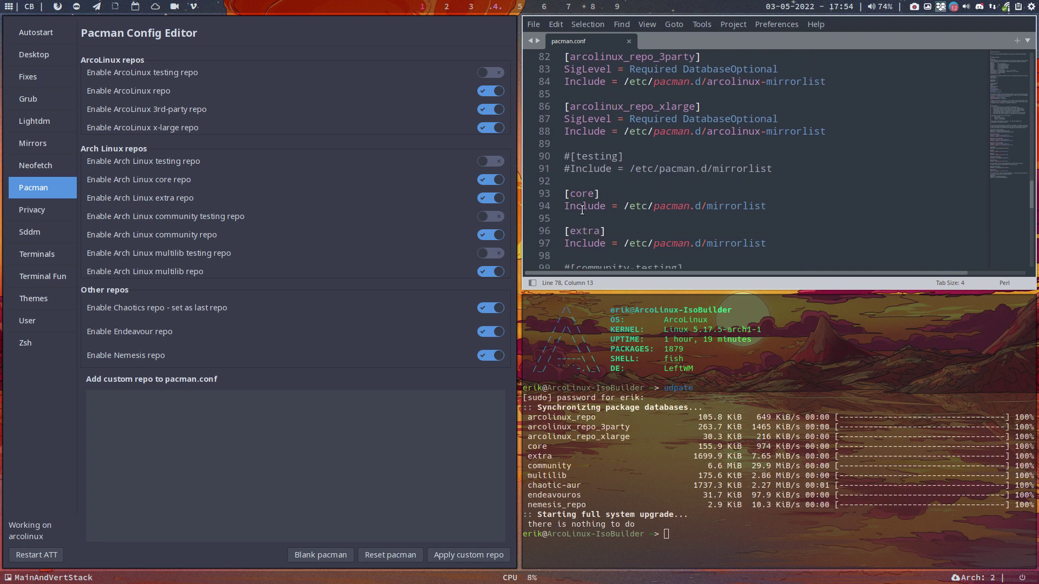
scroll(582, 210, "up", 3)
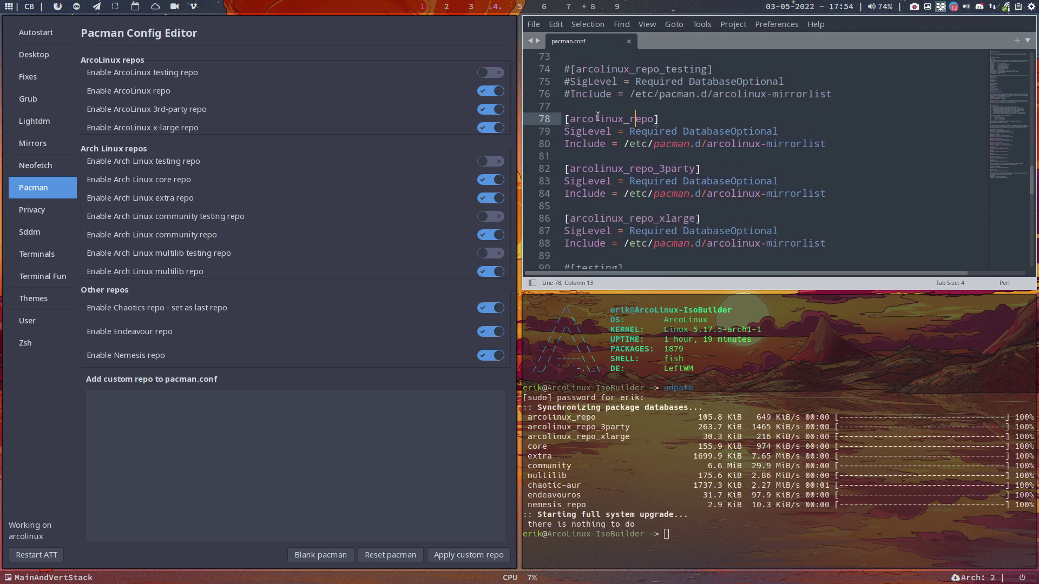
left_click(610, 144)
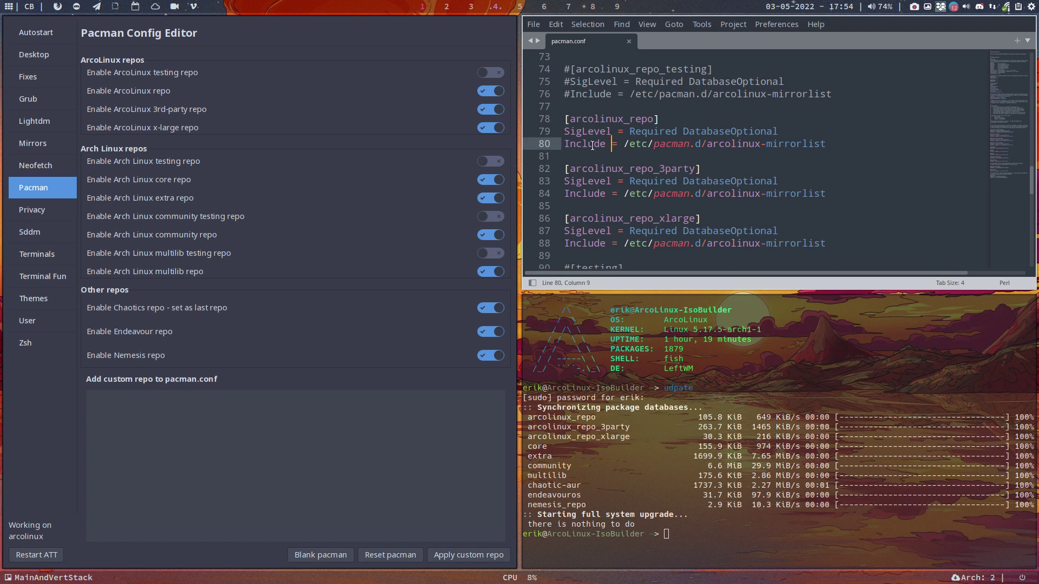
scroll(592, 145, "down", 5)
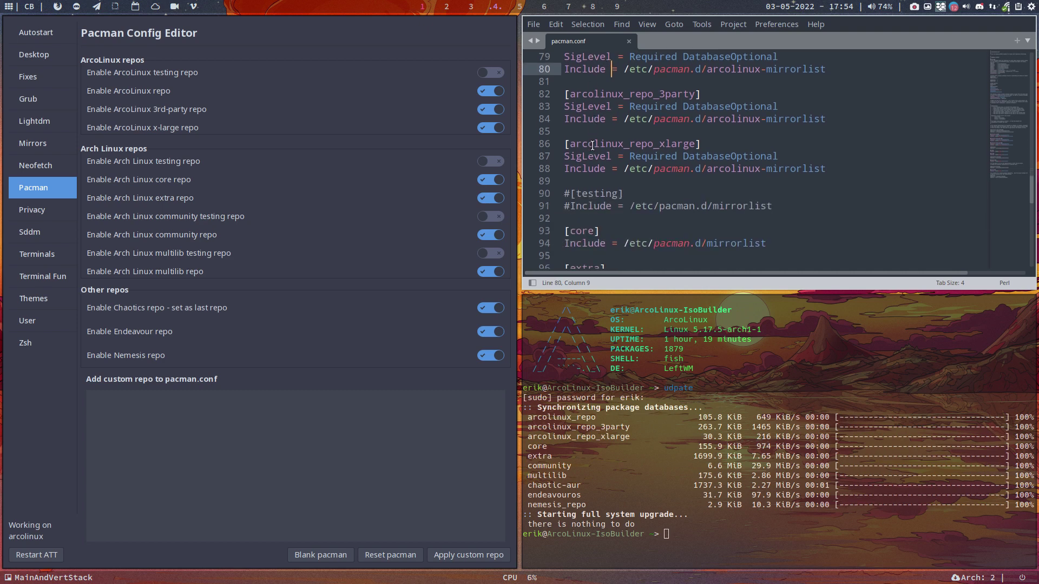
scroll(667, 145, "down", 3)
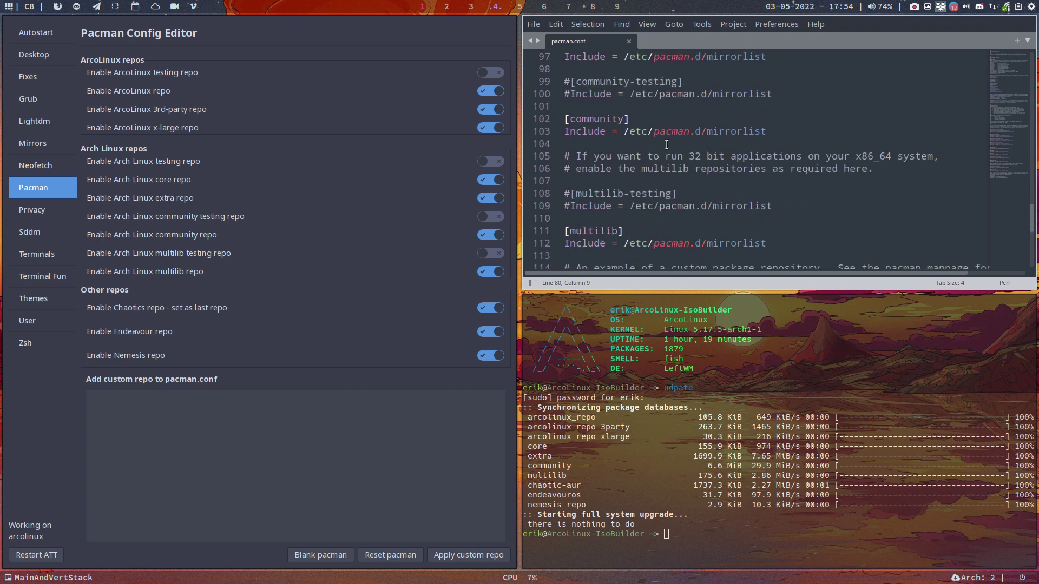
scroll(694, 123, "up", 1)
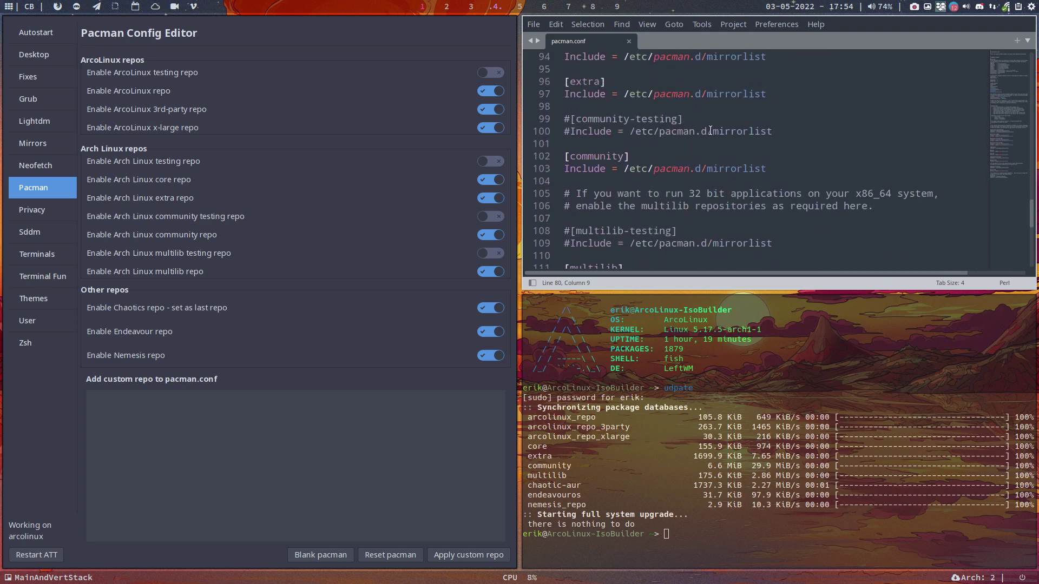
left_click_drag(769, 169, 551, 156)
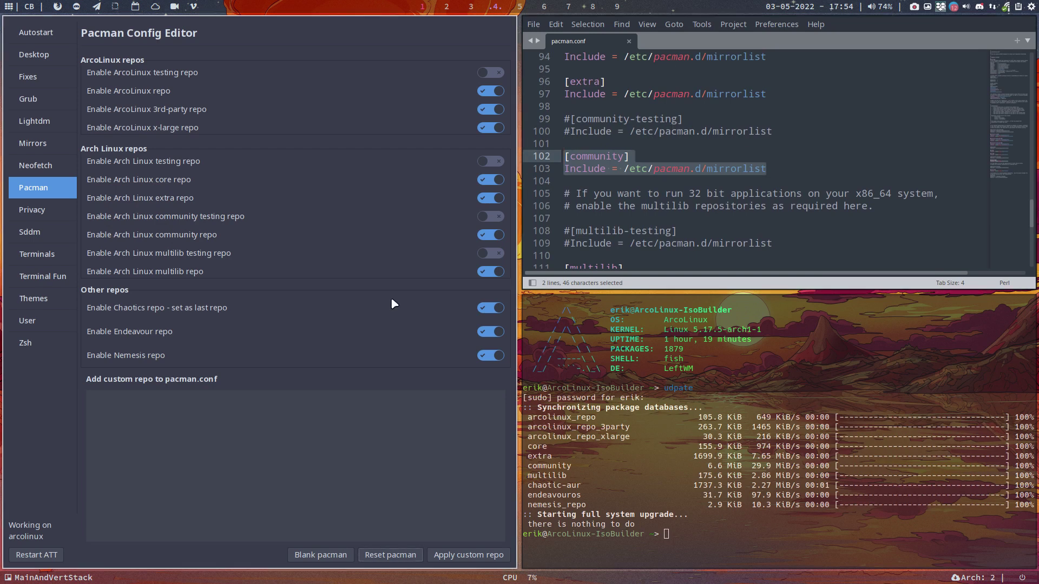
Apply the blank pacman.conf, and check it in the text editor and by running upate in the terminal
left_click(320, 556)
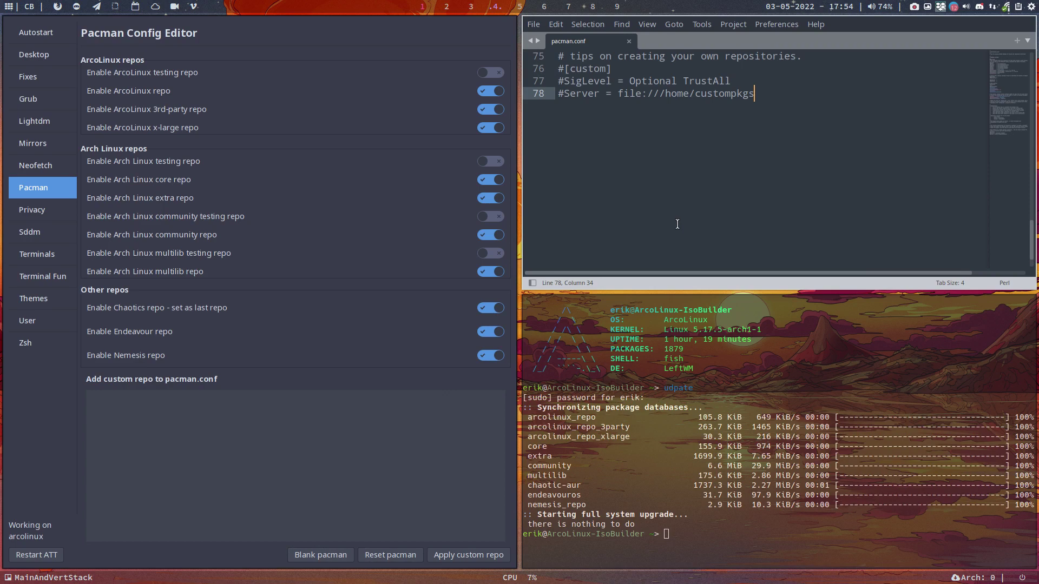
scroll(676, 224, "up", 2)
scroll(677, 224, "up", 17)
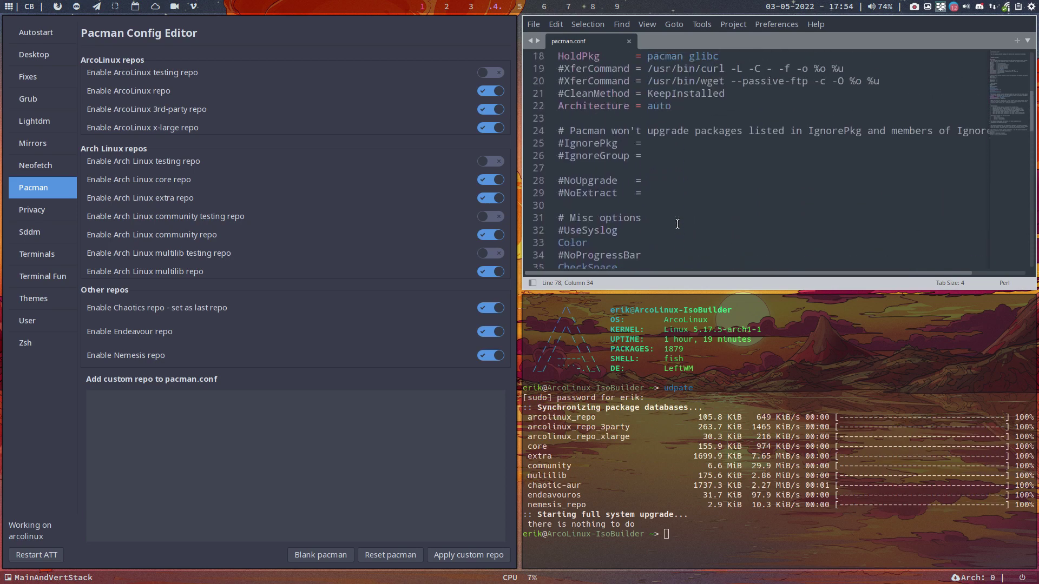
scroll(676, 224, "down", 9)
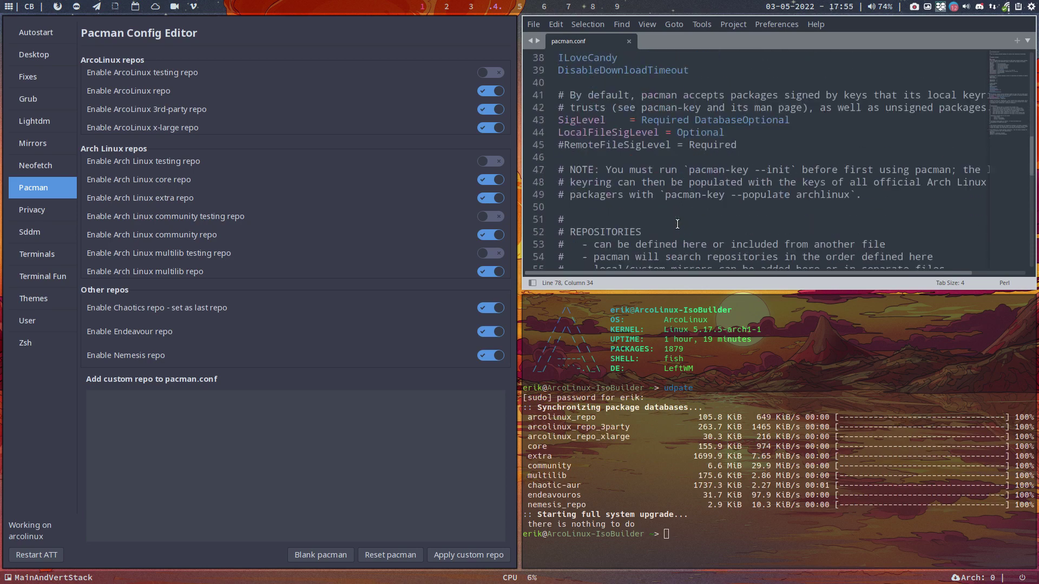
scroll(676, 224, "down", 2)
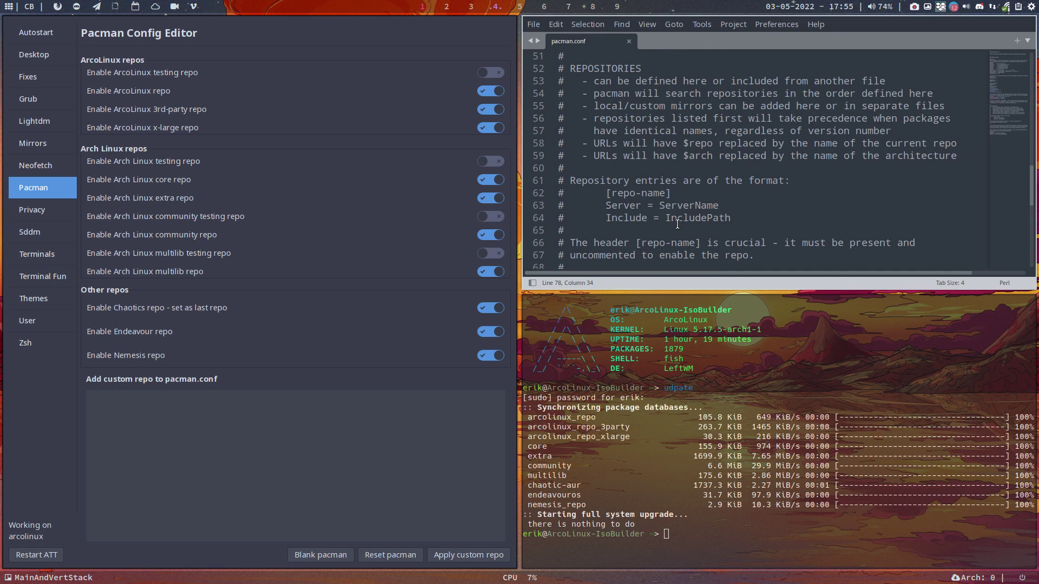
scroll(677, 224, "down", 6)
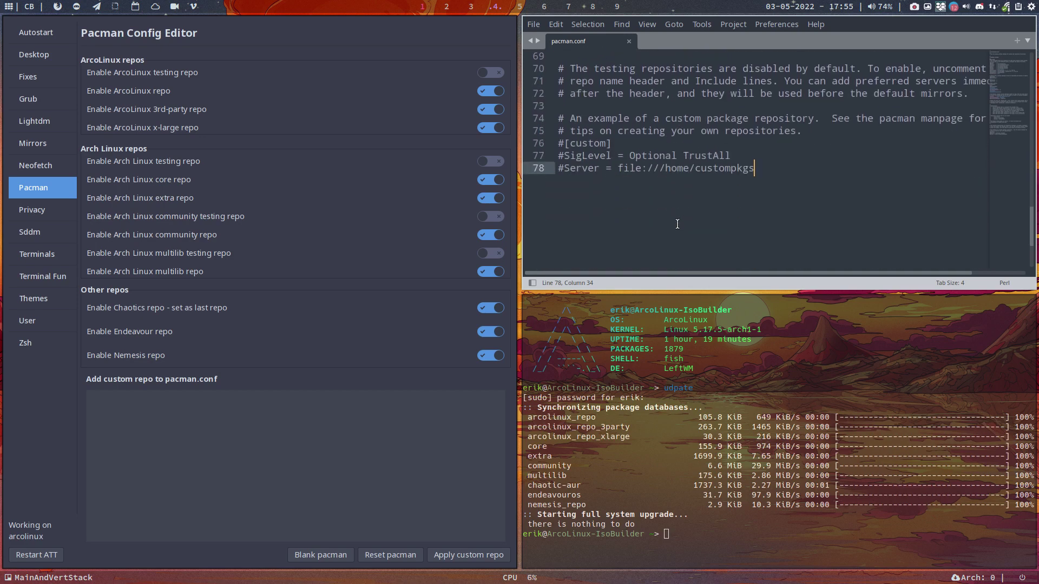
type("upate")
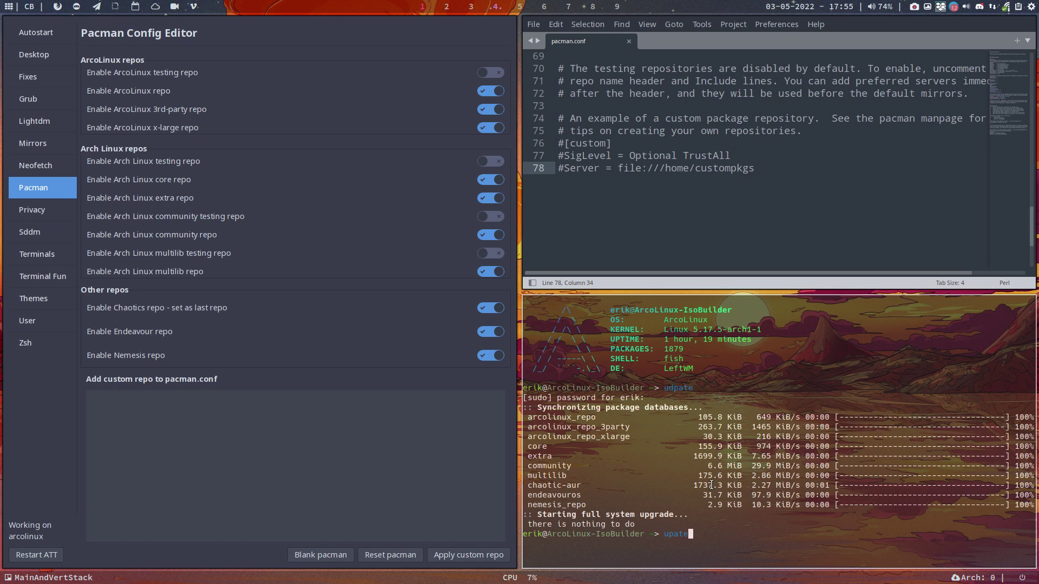
key("Return")
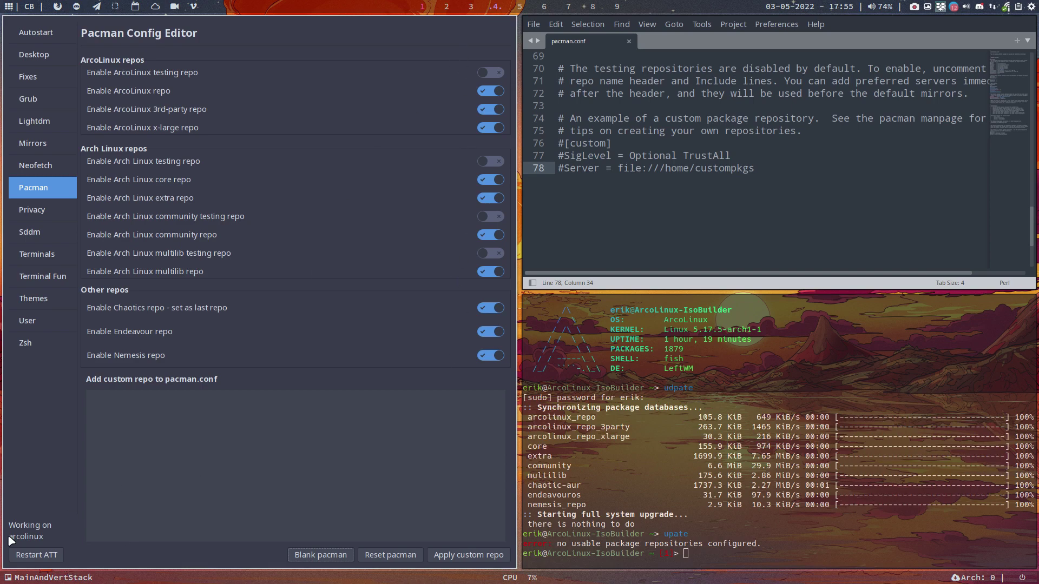
Restart the ArcoLinux Tweak Tool, close the old terminal and reopen the Pacman Config Editor
left_click(35, 555)
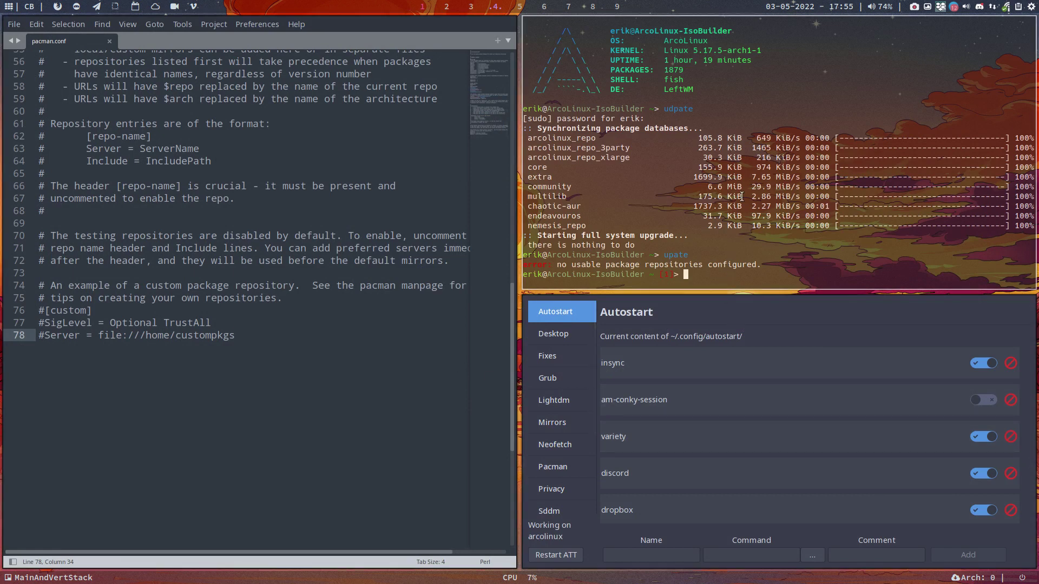
key("super+q")
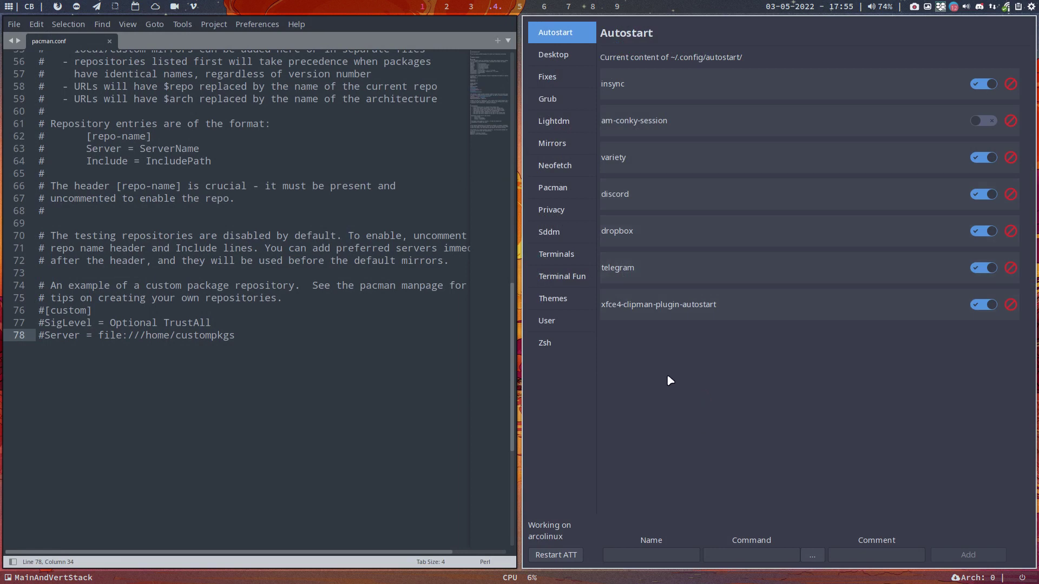
left_click(553, 188)
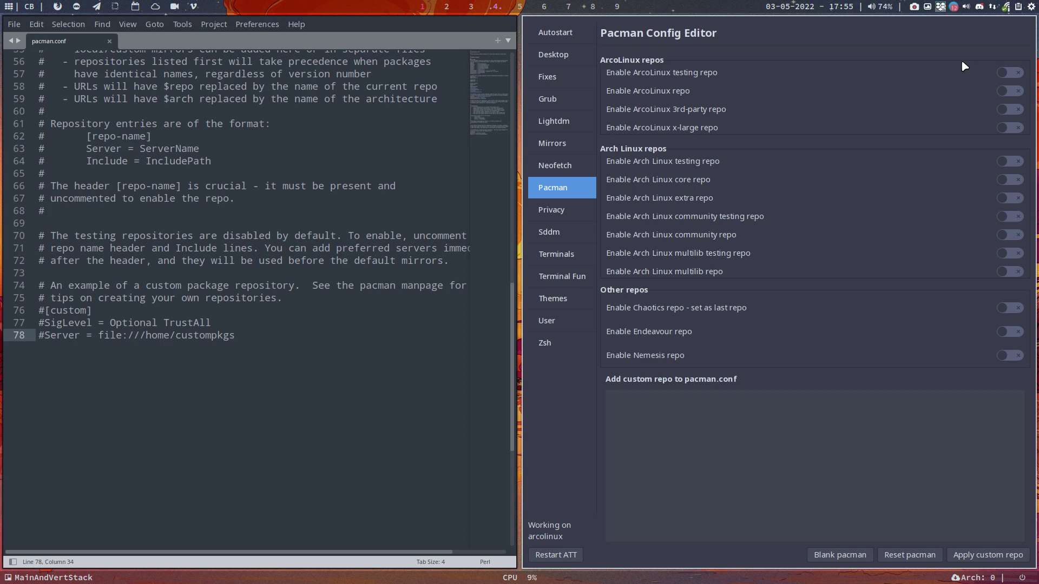
Enable the Arch Linux core, extra and community repos in the blank configuration
left_click(1013, 179)
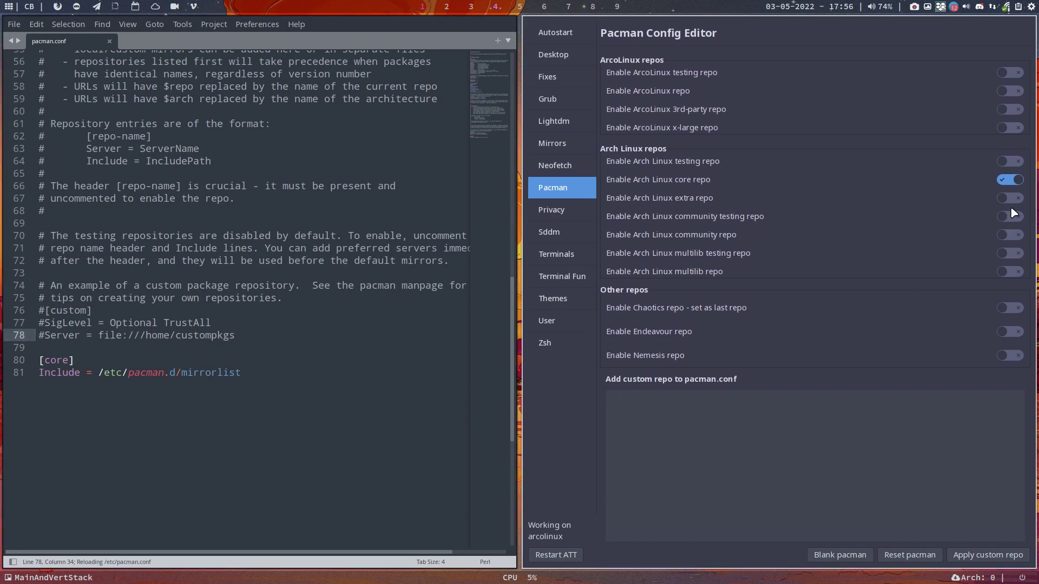
left_click(1011, 201)
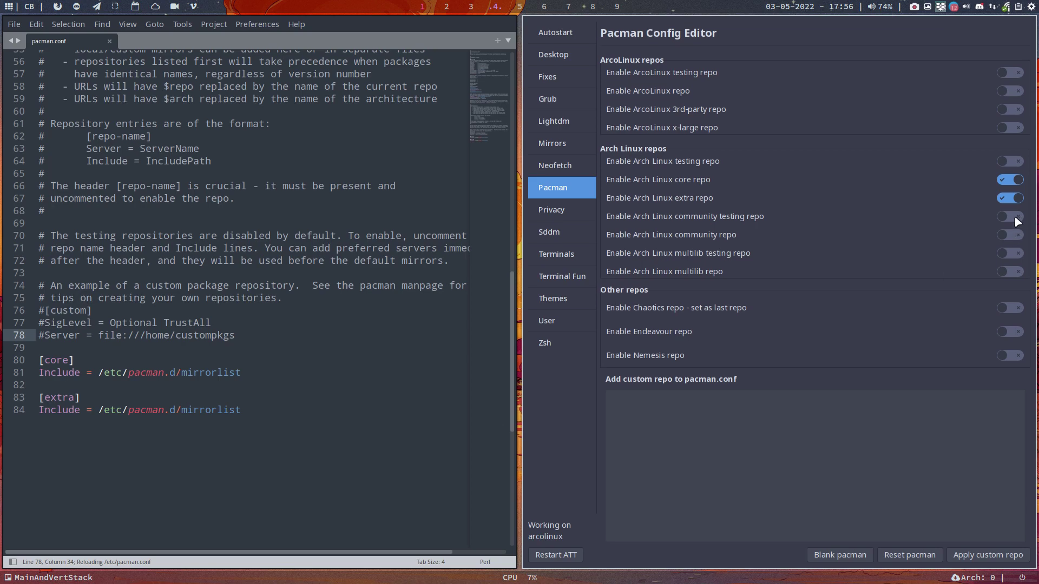
left_click(1014, 238)
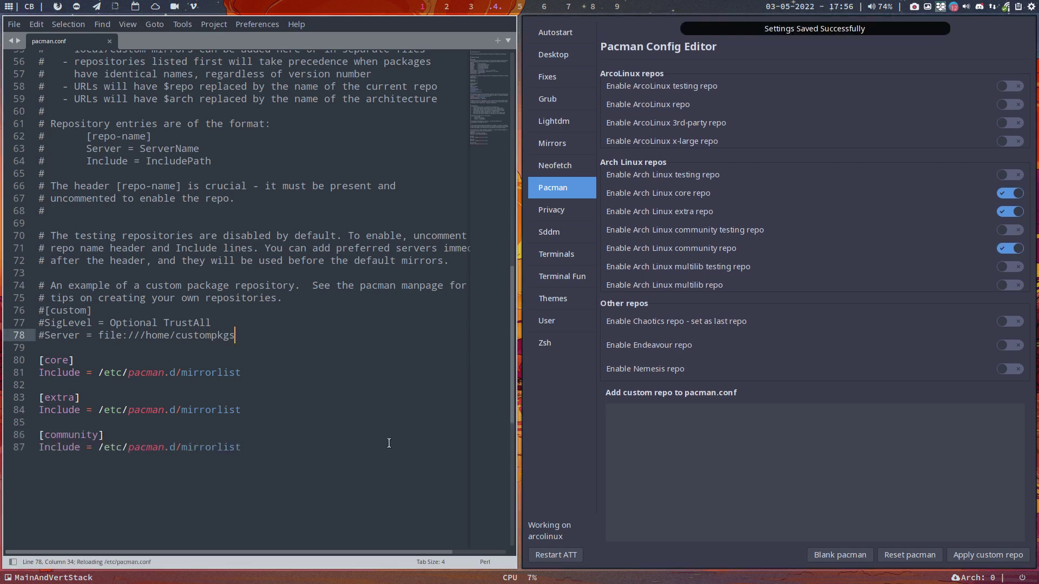
Synchronise the three enabled Arch repositories by running udpate in a new terminal, authorised with the sudo password
key("super+Return")
type("udpate")
key("Return")
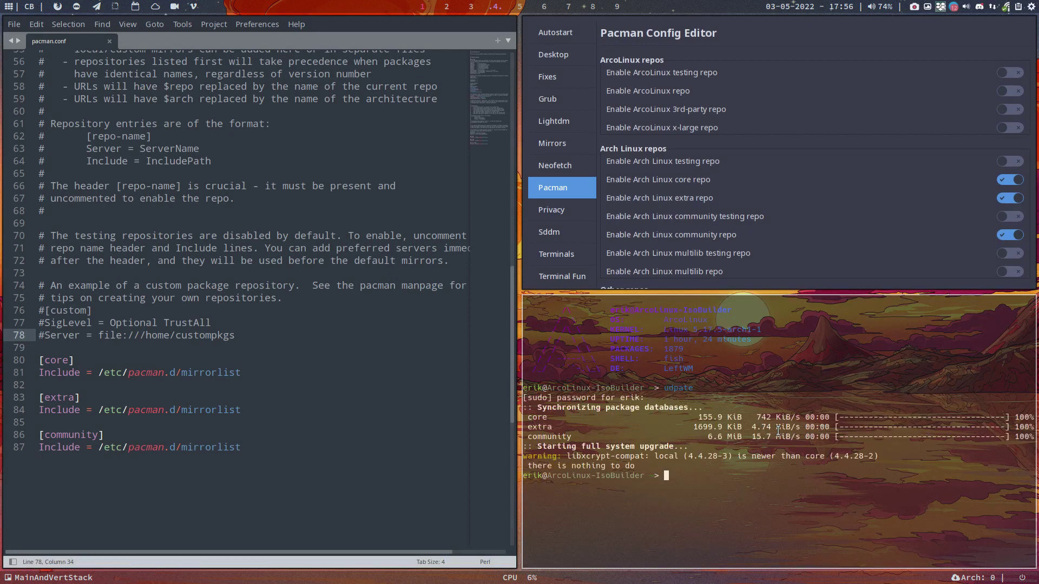
Enable the Arch Linux multilib repo, synchronise the databases with update in the terminal, and check the new entry in pacman.conf
left_click(1014, 271)
type("update")
key("Return")
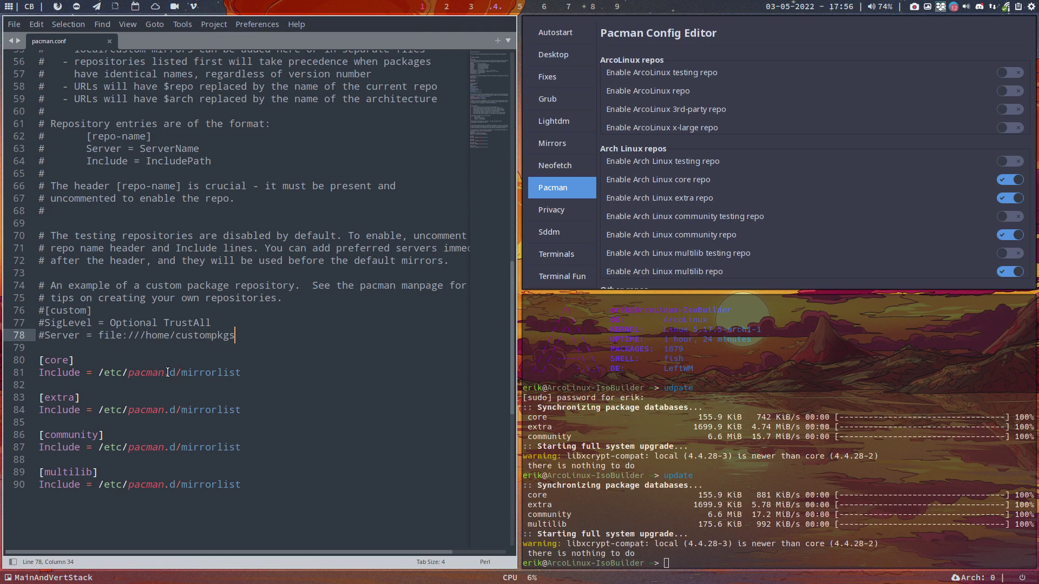
mouse_move(171, 374)
mouse_move(185, 479)
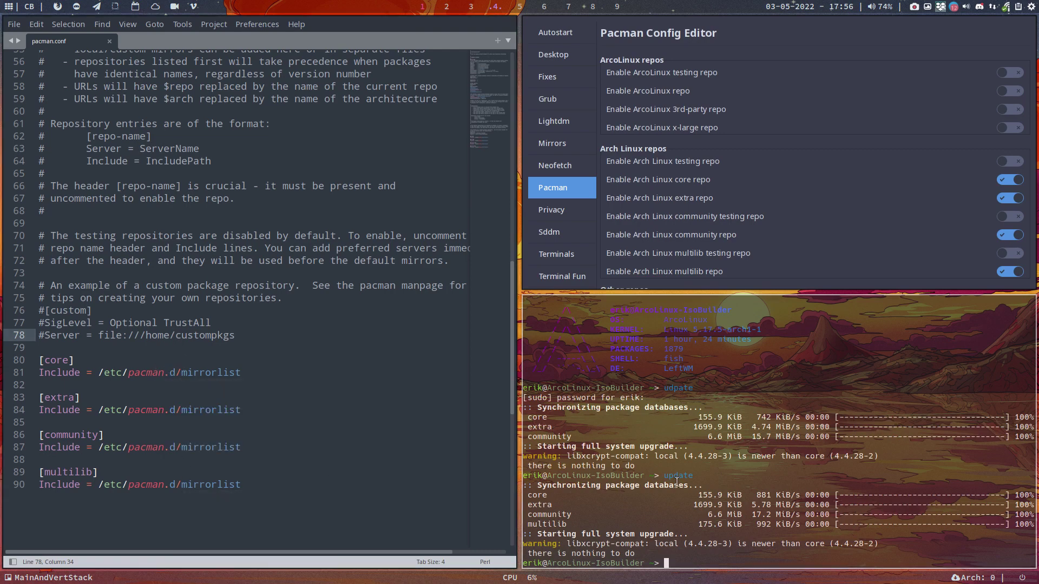
Try to install the sardi-colora-variations-icons-git package with sudo pacman -S in the terminal
type("sudo pacman -S sar")
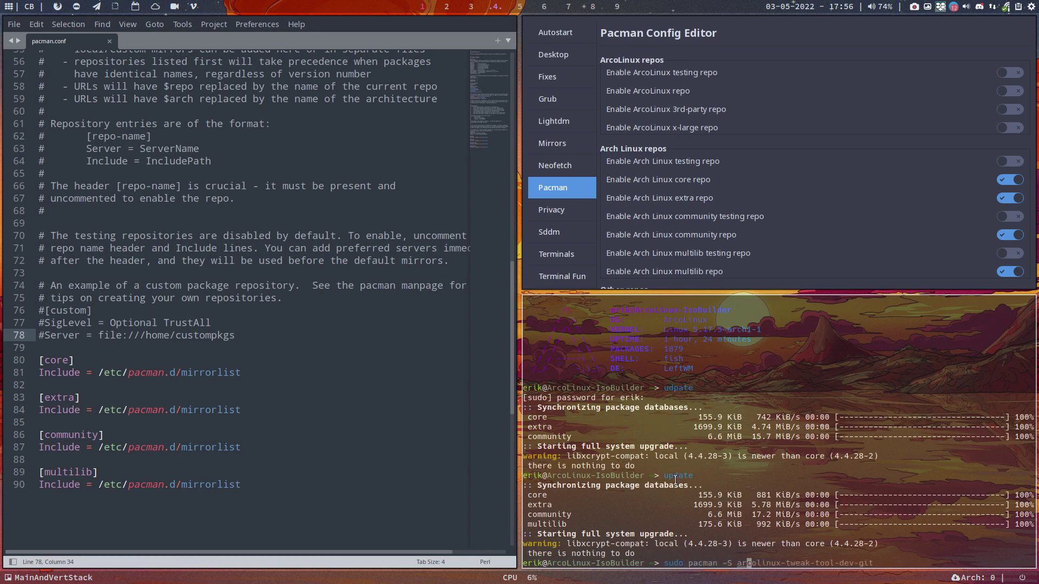
type("di")
key("Tab")
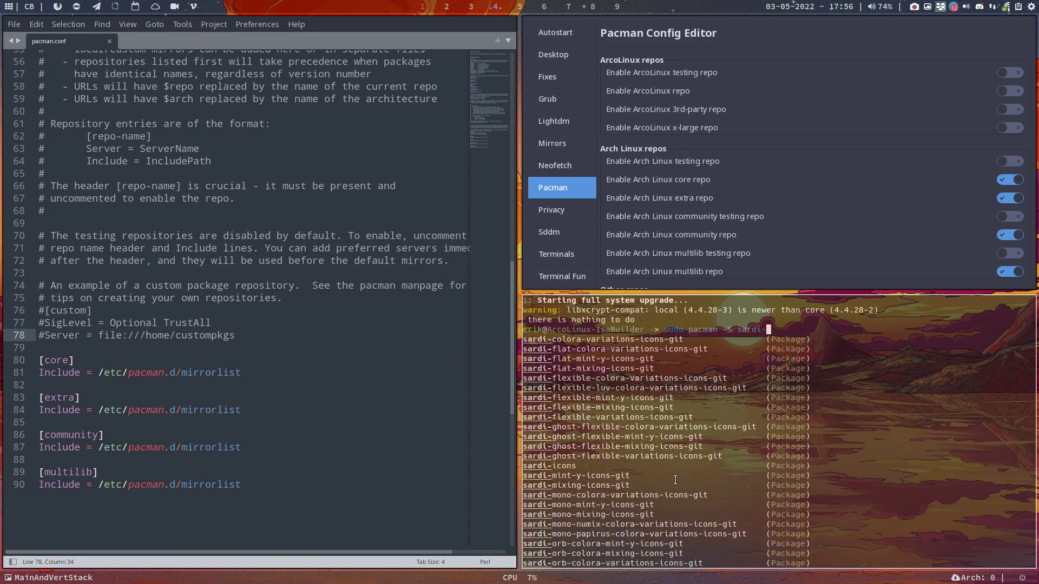
key("Tab")
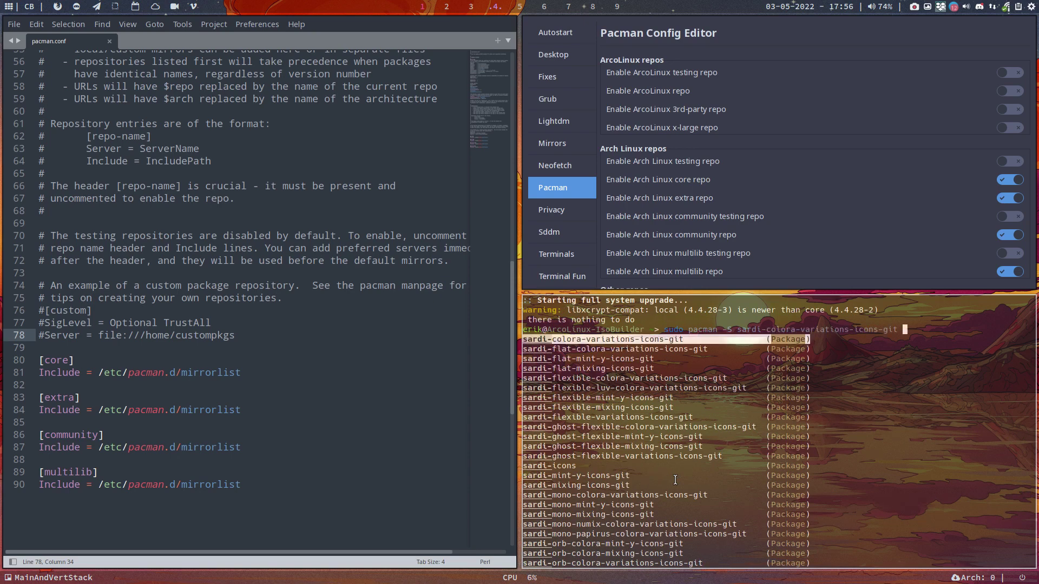
key("Return")
key("Return")
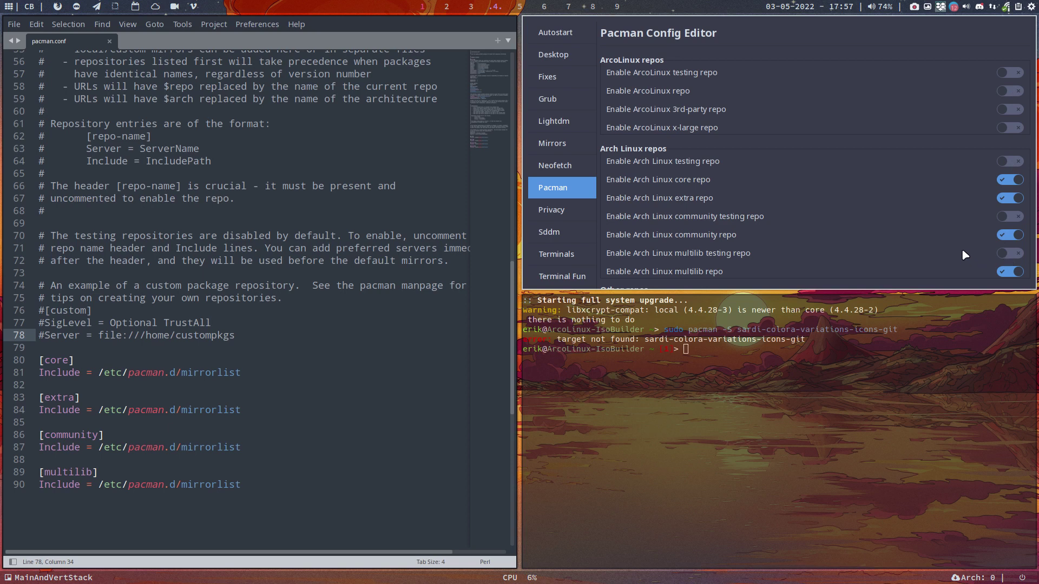
Enable the ArcoLinux repo, 3rd-party repo and x-large repo, and review their entries in pacman.conf
left_click(1019, 92)
left_click(1017, 124)
left_click(1018, 143)
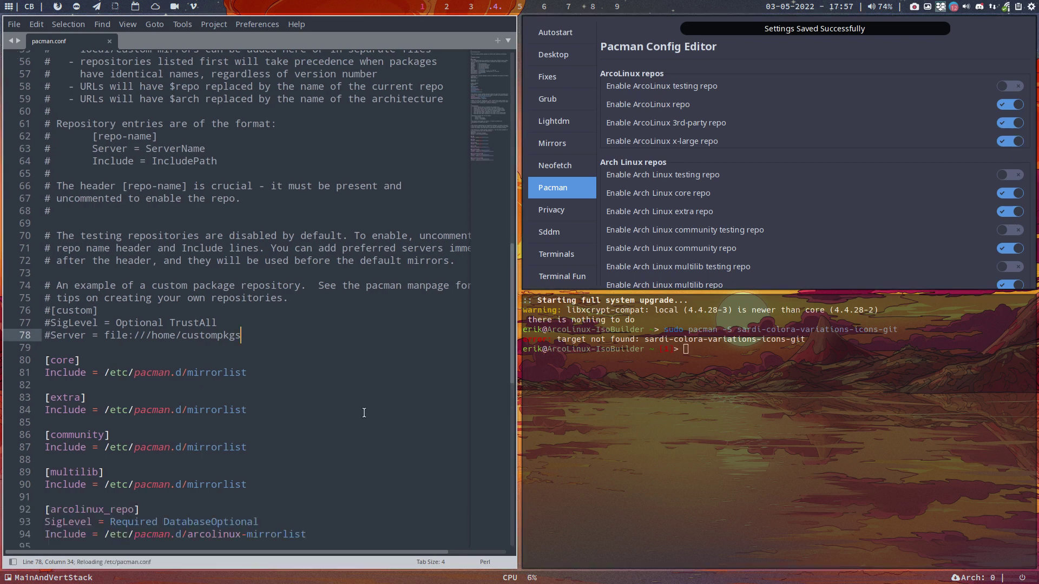
scroll(360, 395, "down", 2)
scroll(352, 368, "down", 5)
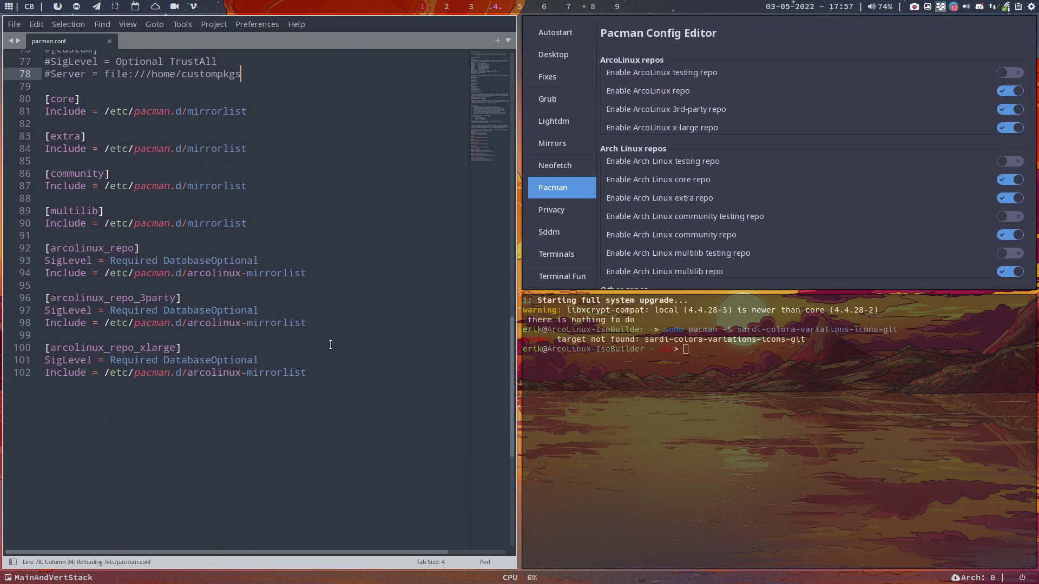
left_click(139, 111)
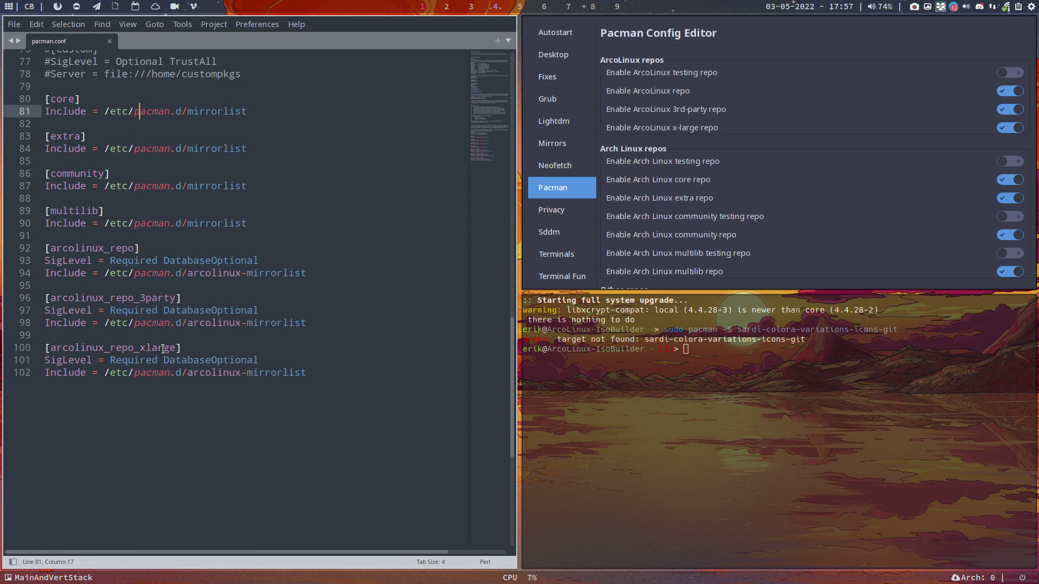
Rerun the sardi-colora-variations-icons-git install command and decline the installation with n
key("Up")
key("Return")
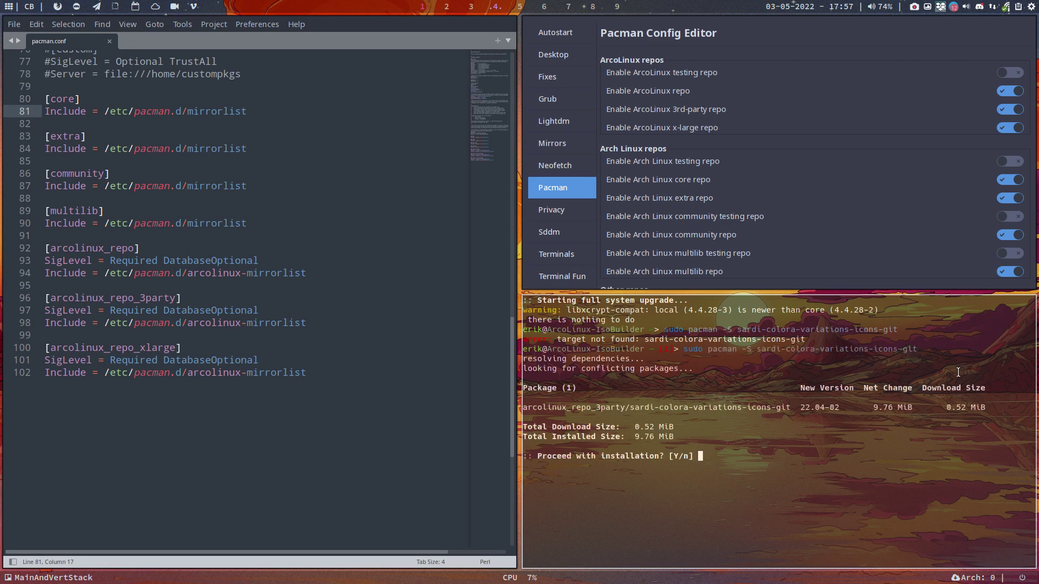
type("y")
key("BackSpace")
type("n")
key("Return")
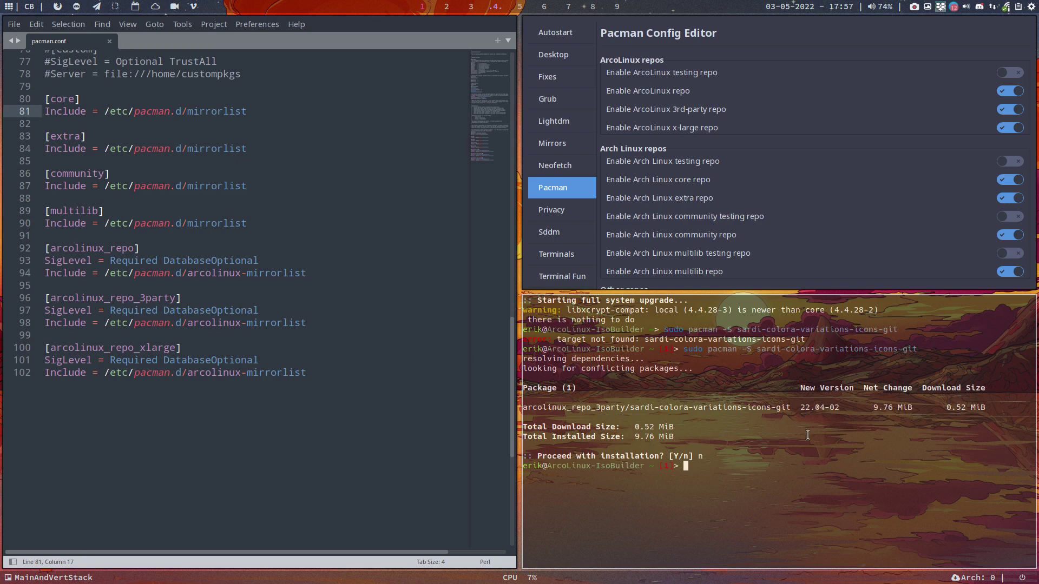
Close the terminal, enable the Chaotics repo, and check its entry at the end of pacman.conf
key("super+q")
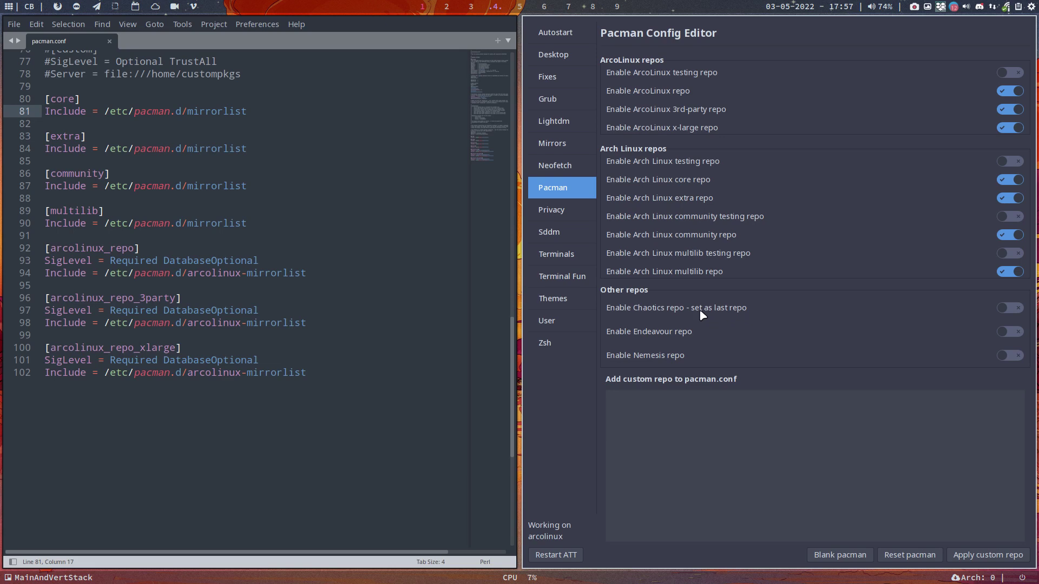
left_click(1009, 308)
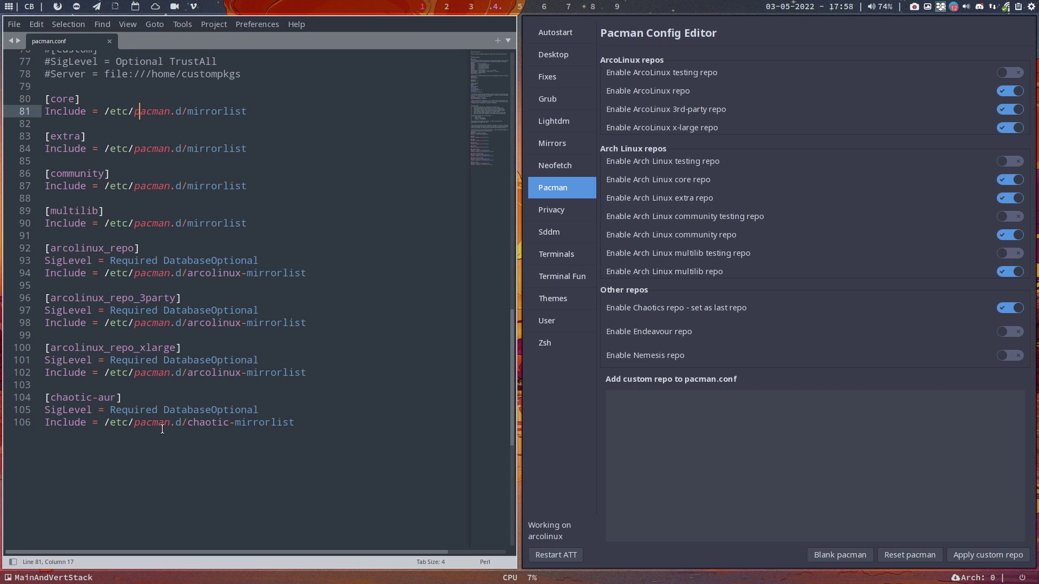
mouse_move(163, 429)
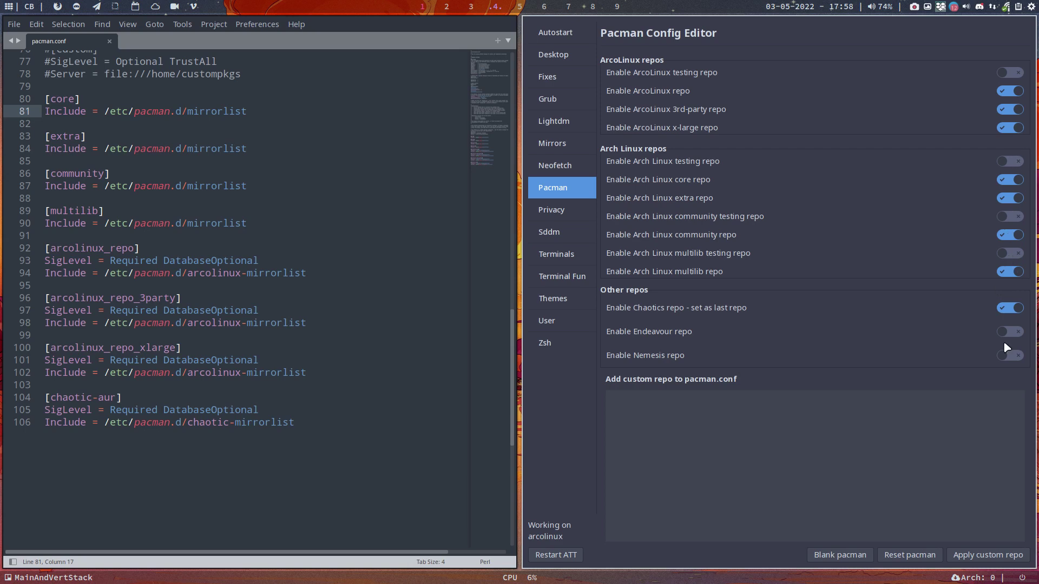
Reset pacman.conf to the default configuration and review the repository entries in the reloaded file
left_click(921, 558)
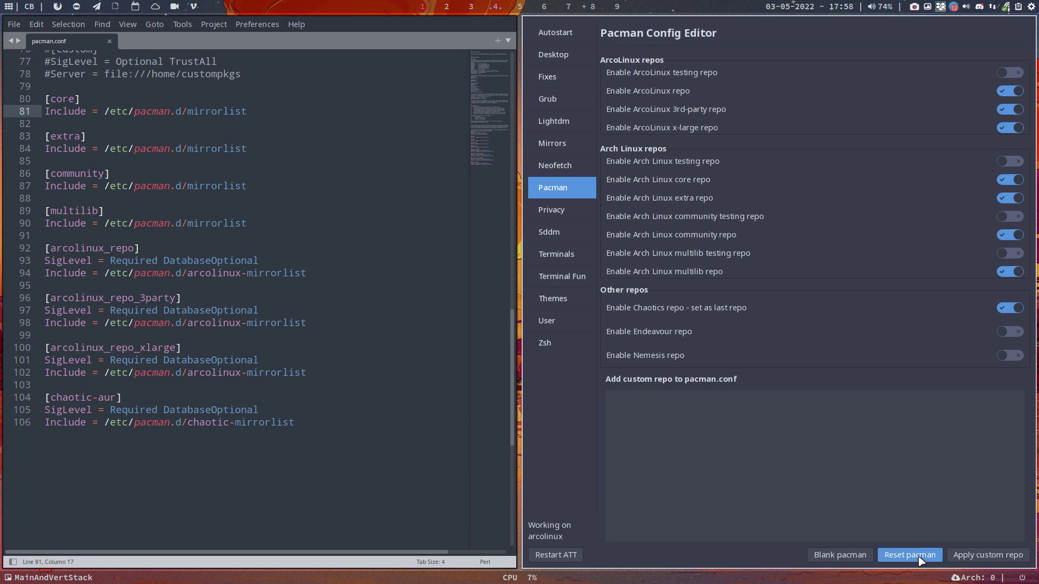
scroll(286, 368, "up", 5)
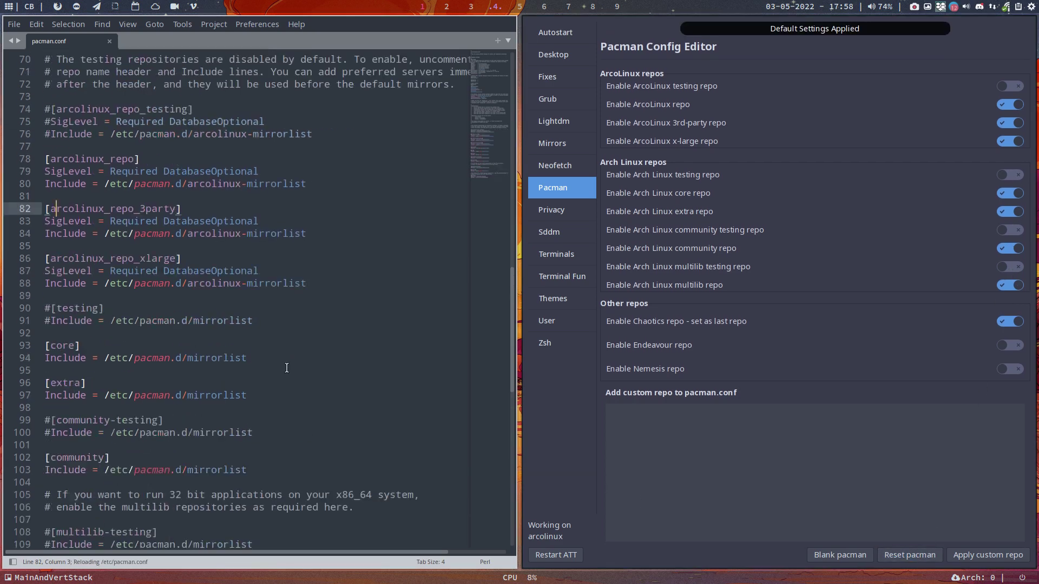
scroll(287, 368, "down", 10)
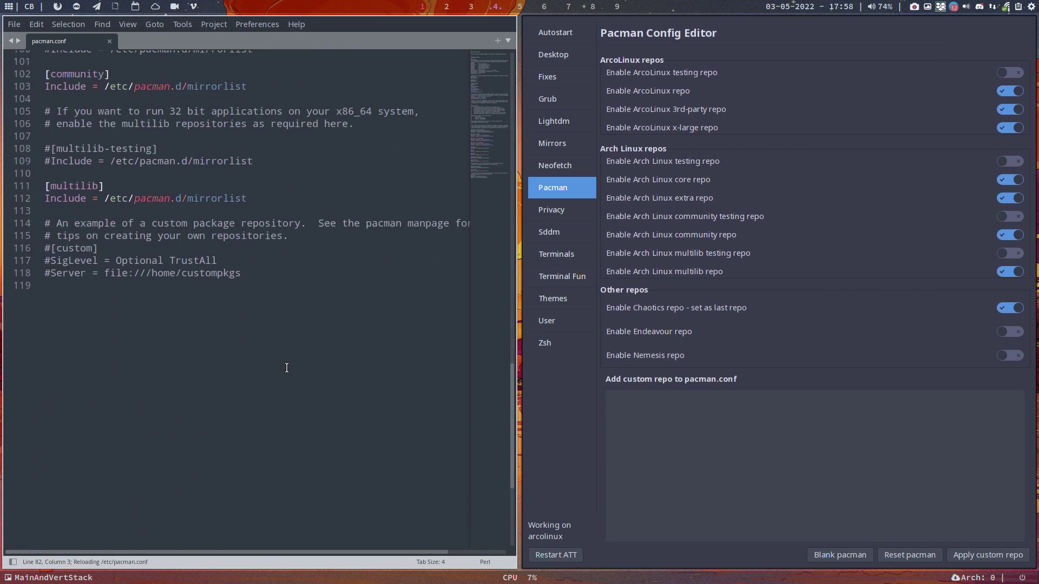